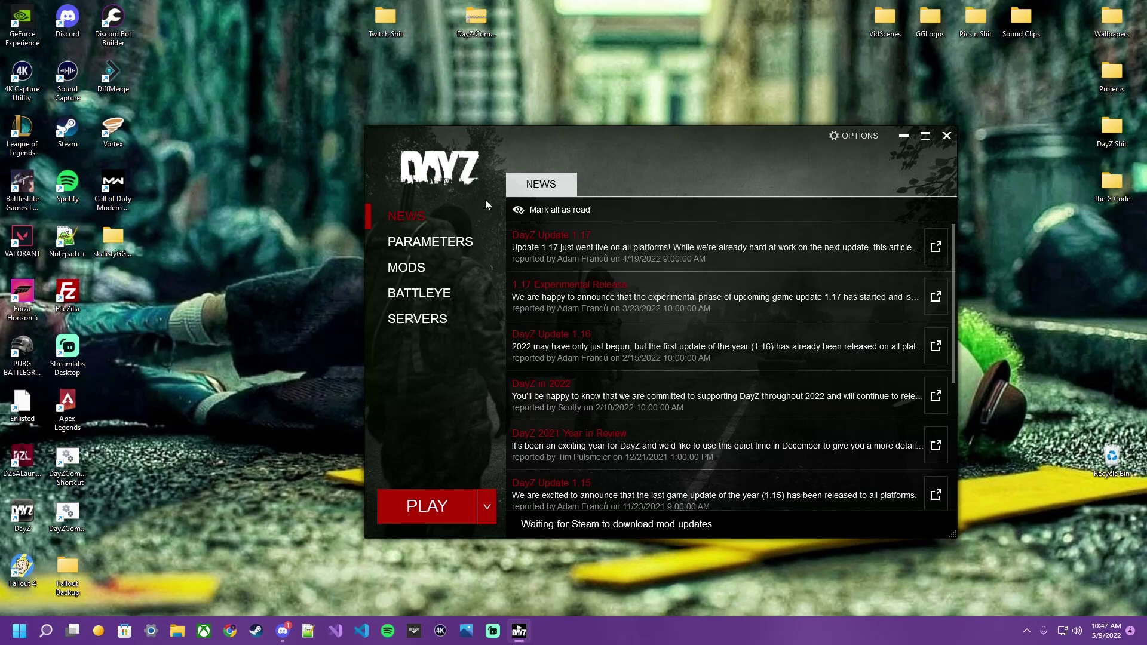
# Step: Load the DayZ-Editor mod together with its required dependencies BuilderItems, CF and Dabs Framework
pyautogui.click(419, 269)
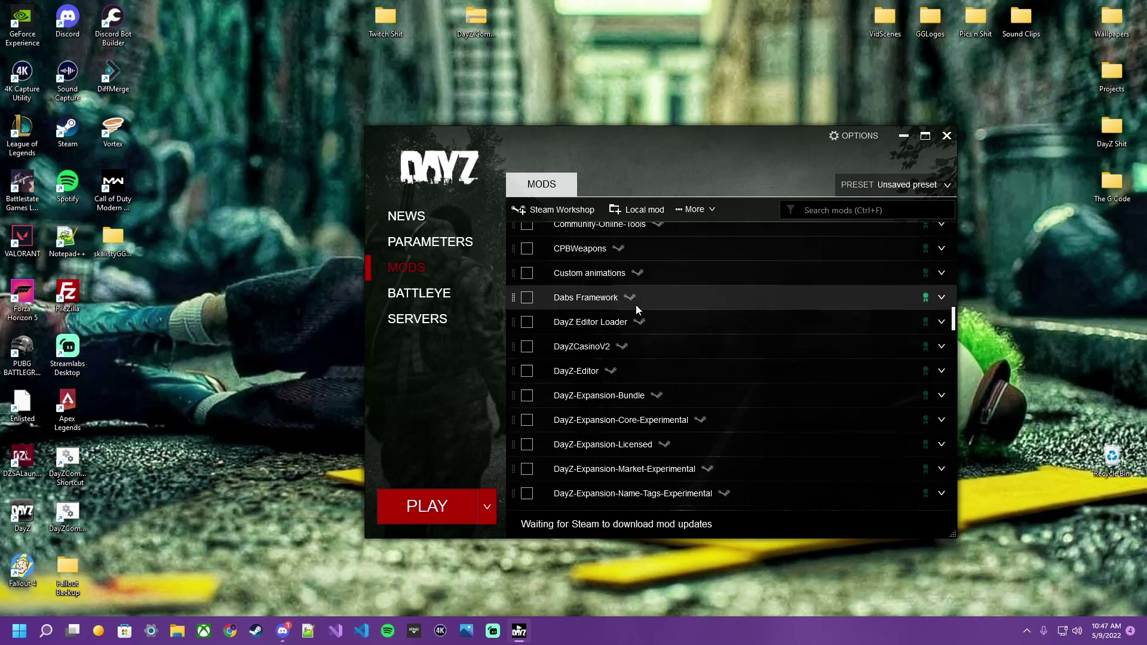
pyautogui.click(527, 371)
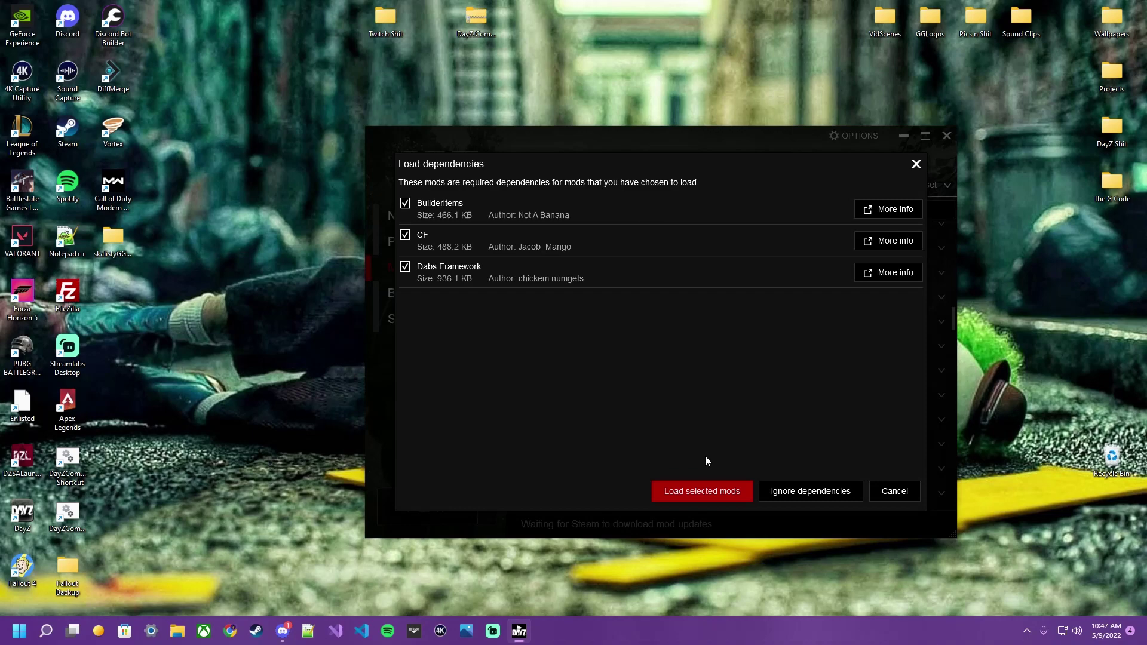
pyautogui.click(711, 493)
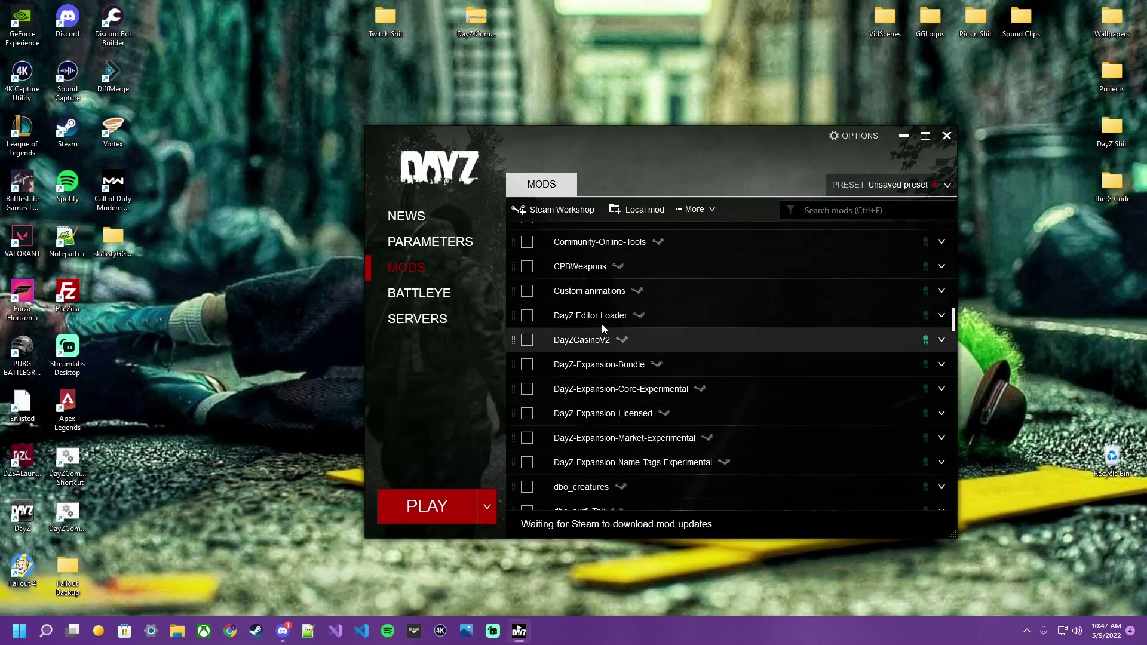
pyautogui.scroll(10, 632, 303)
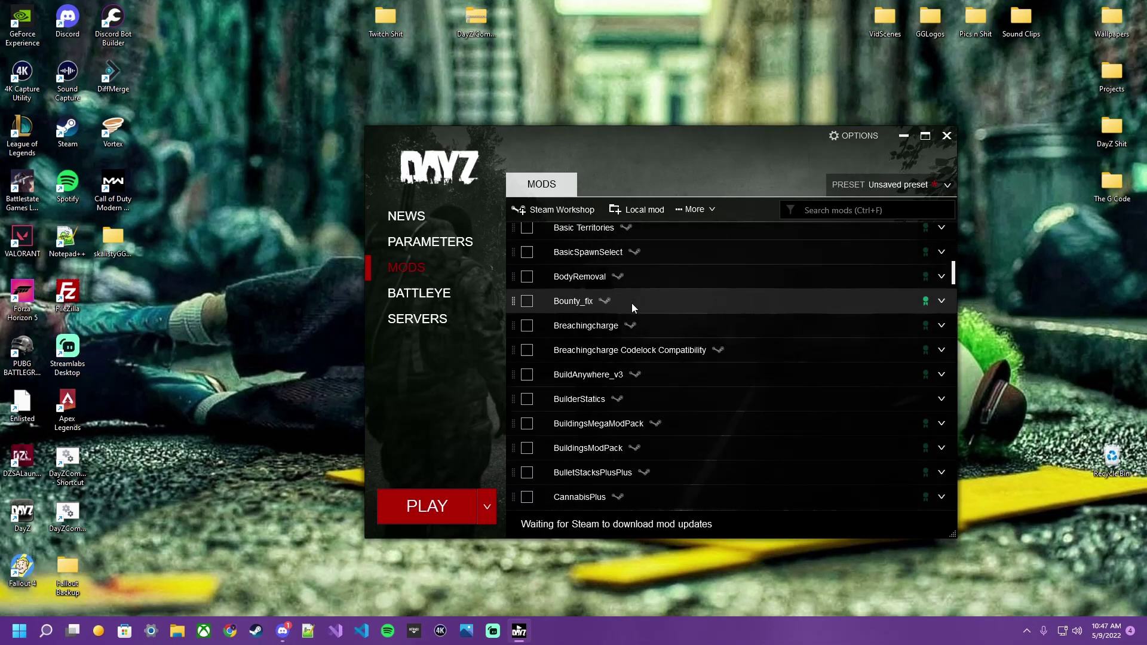
pyautogui.scroll(10, 632, 303)
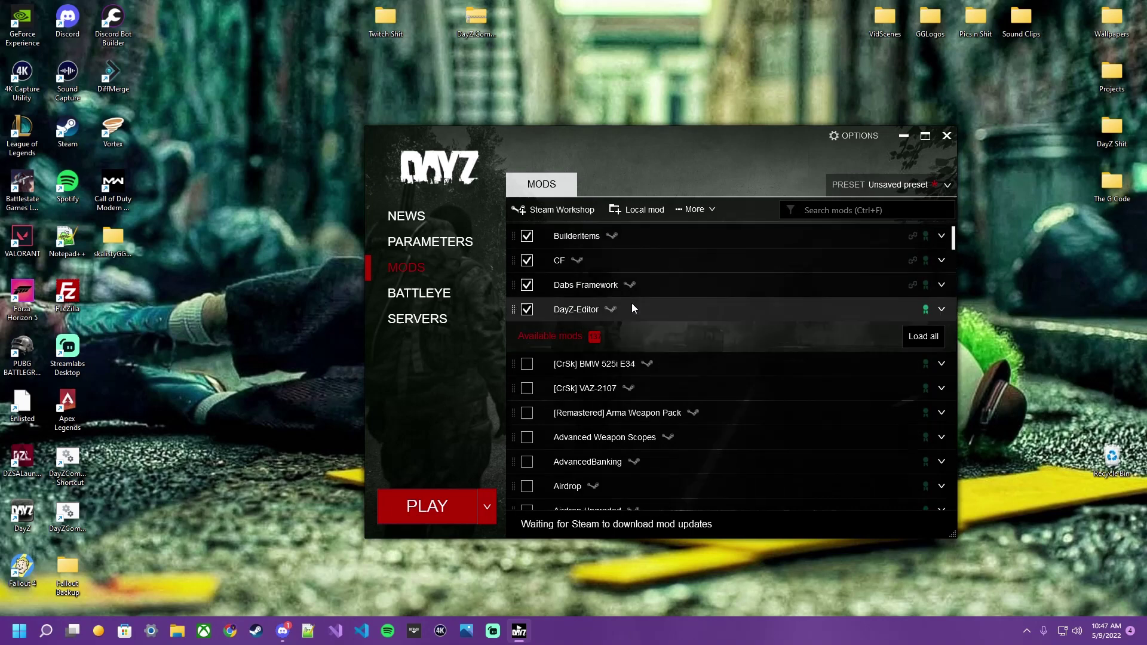
pyautogui.scroll(1, 632, 309)
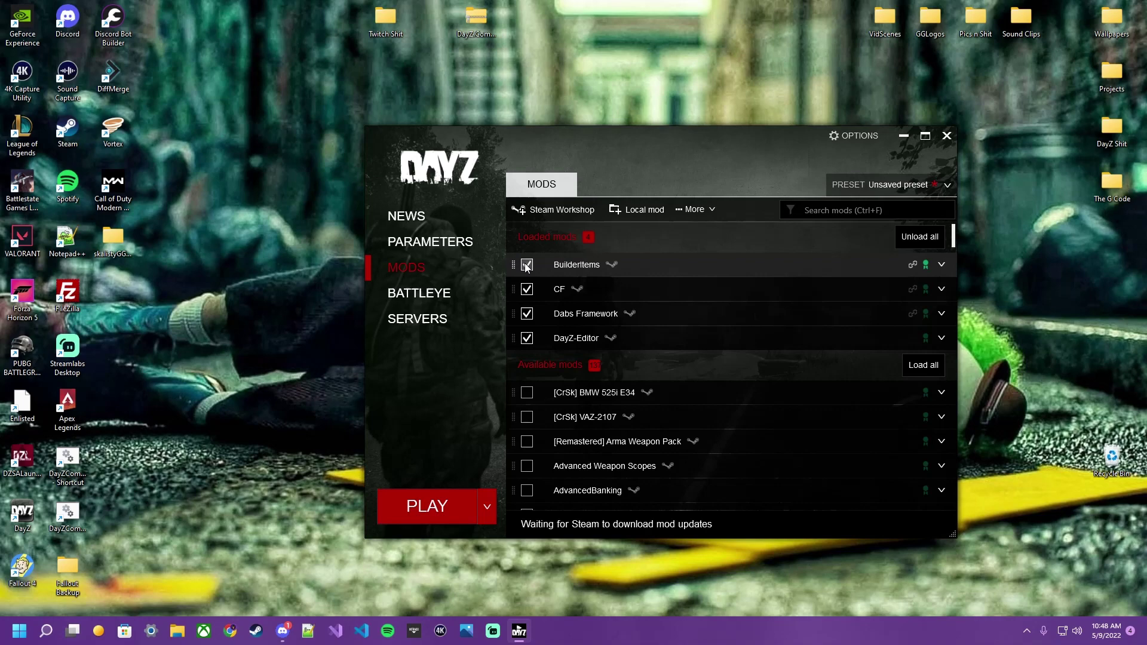
# Step: Launch the game with the loaded mods and open the editor on the ChernarusPlus map
pyautogui.click(431, 505)
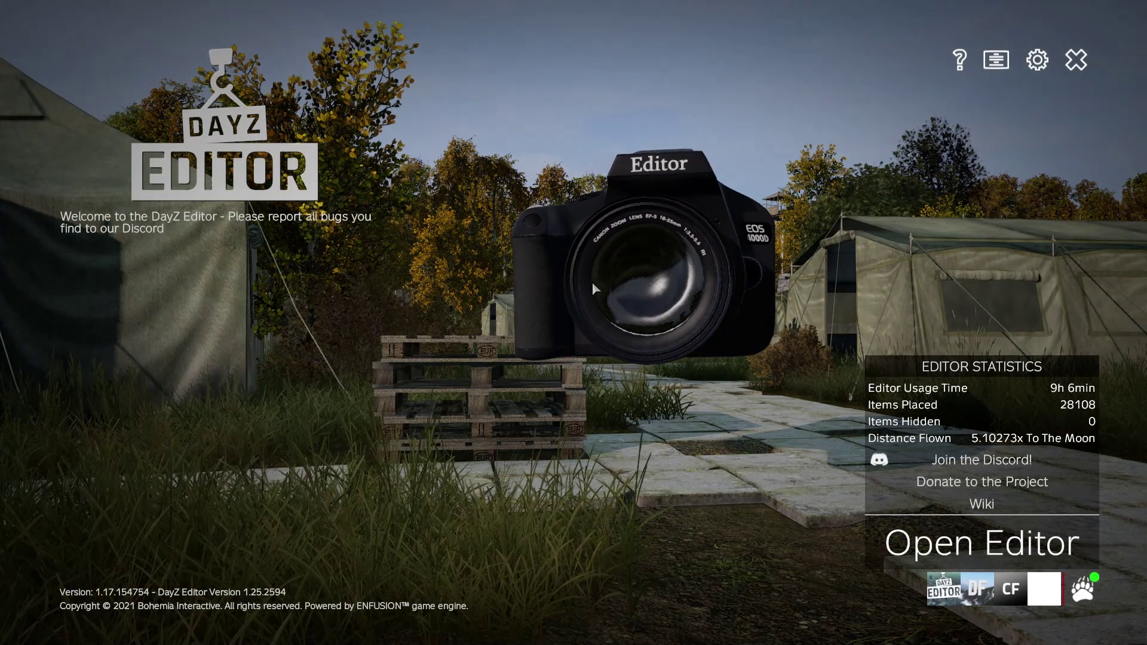
pyautogui.click(926, 555)
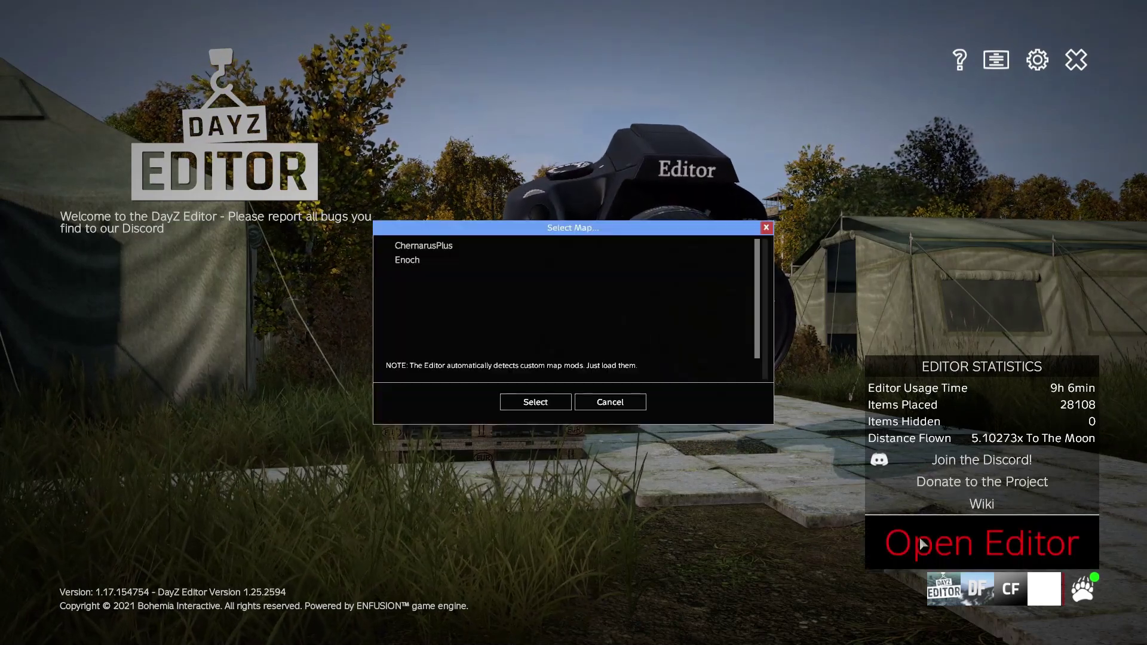
pyautogui.click(426, 247)
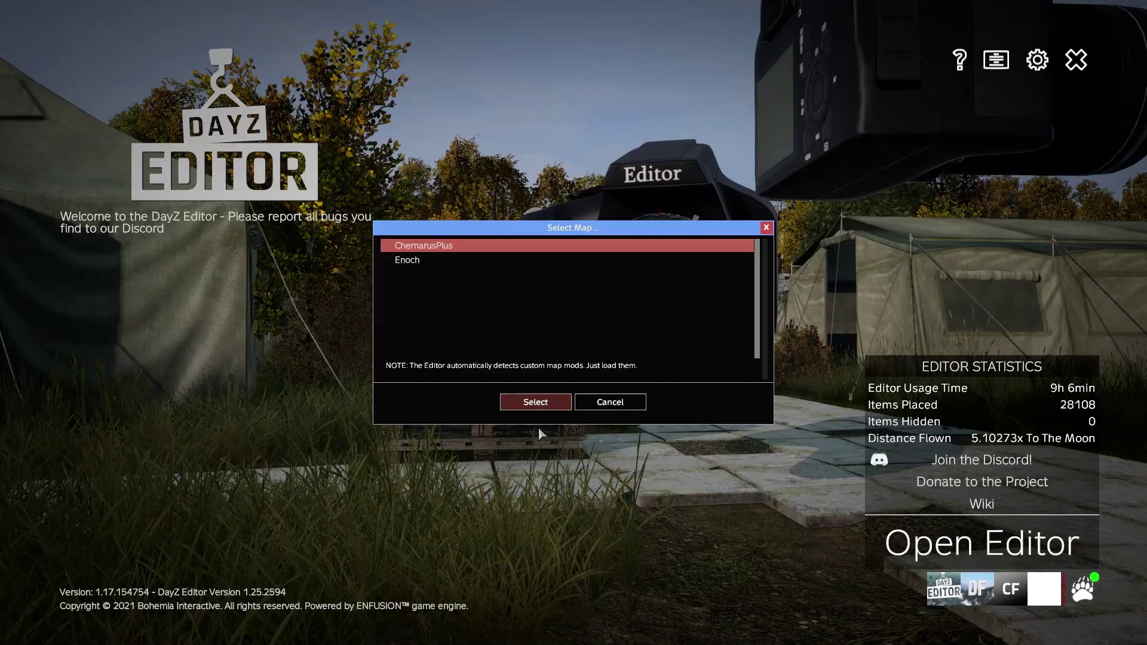
pyautogui.click(536, 402)
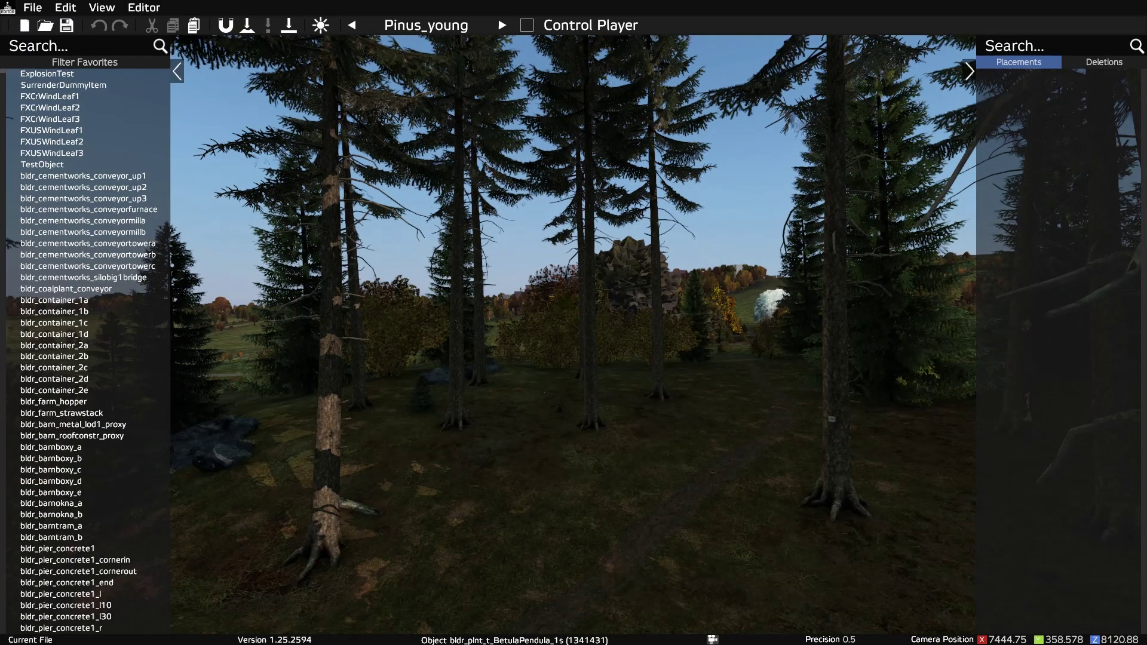
# Step: Fly across the map to the large airfield and view the open concrete apron in front of its long building
pyautogui.press('q')
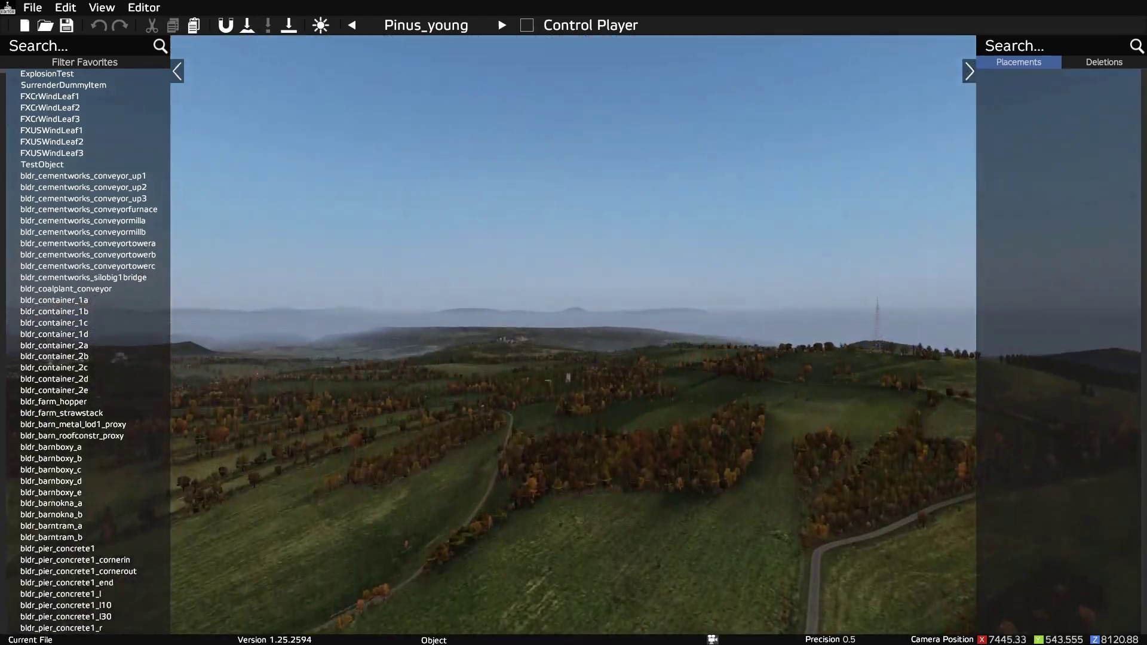
pyautogui.press('w')
pyautogui.press('w')
pyautogui.press('q')
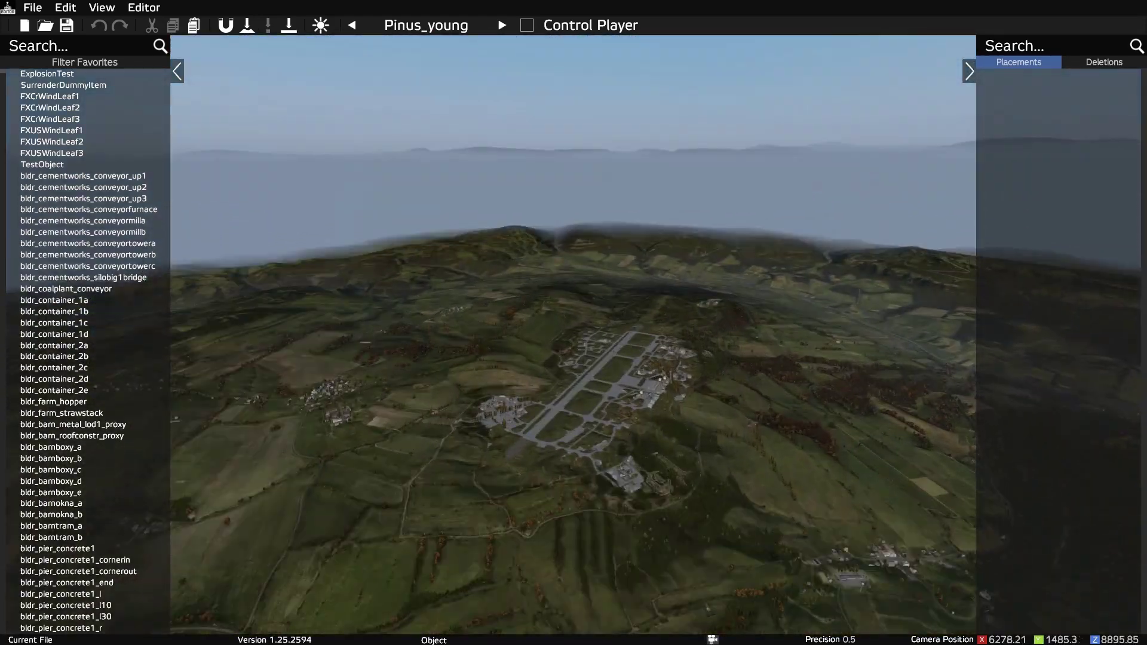
pyautogui.press('w')
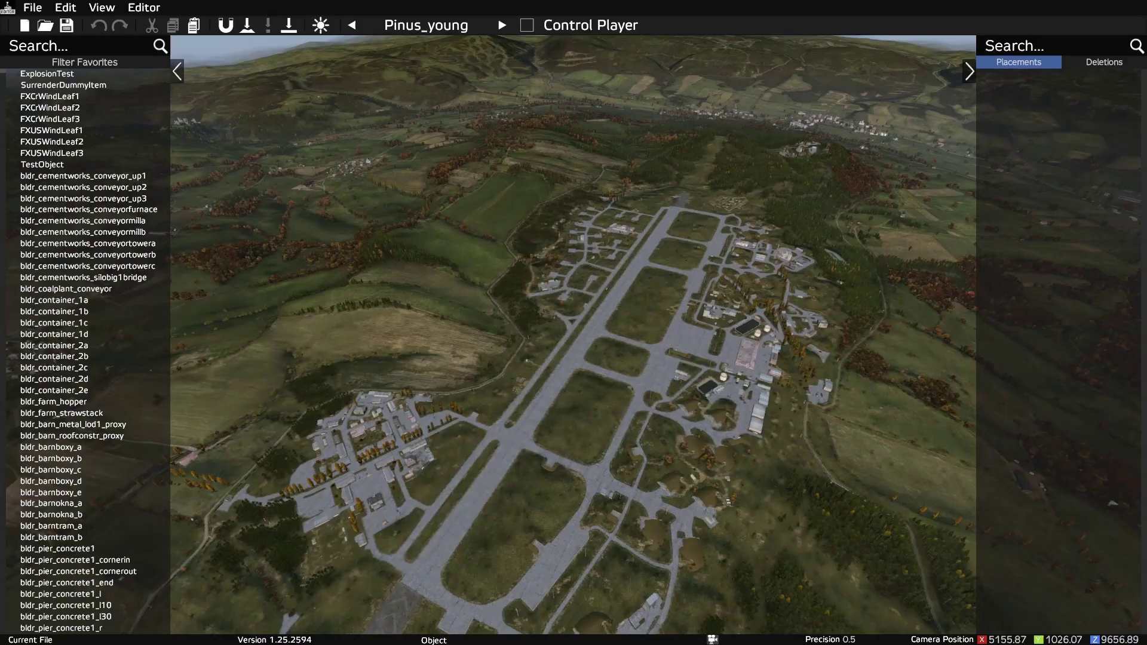
pyautogui.press('w')
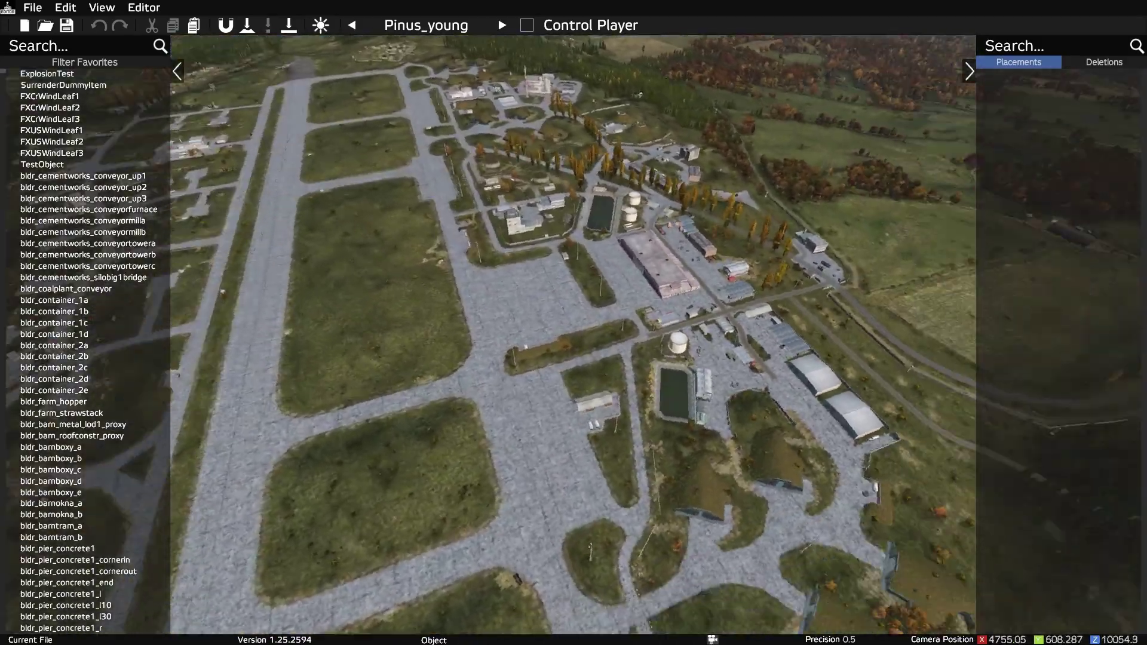
pyautogui.press('w')
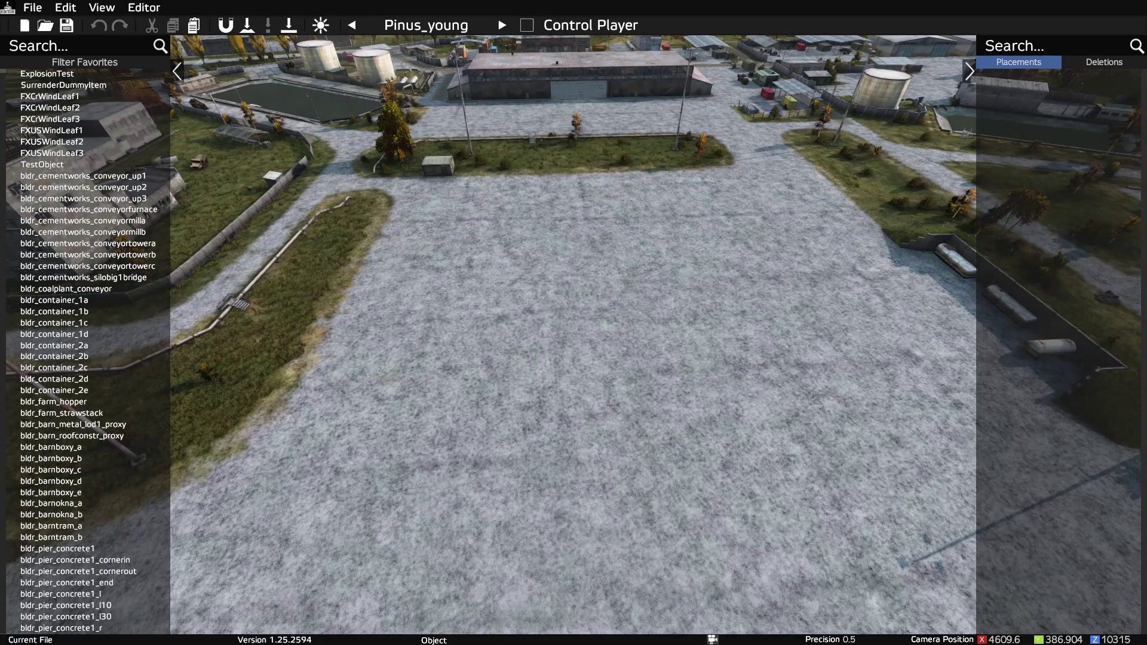
# Step: Import the Object Spawner file RafiMedicalHut.json into the map
pyautogui.click(38, 12)
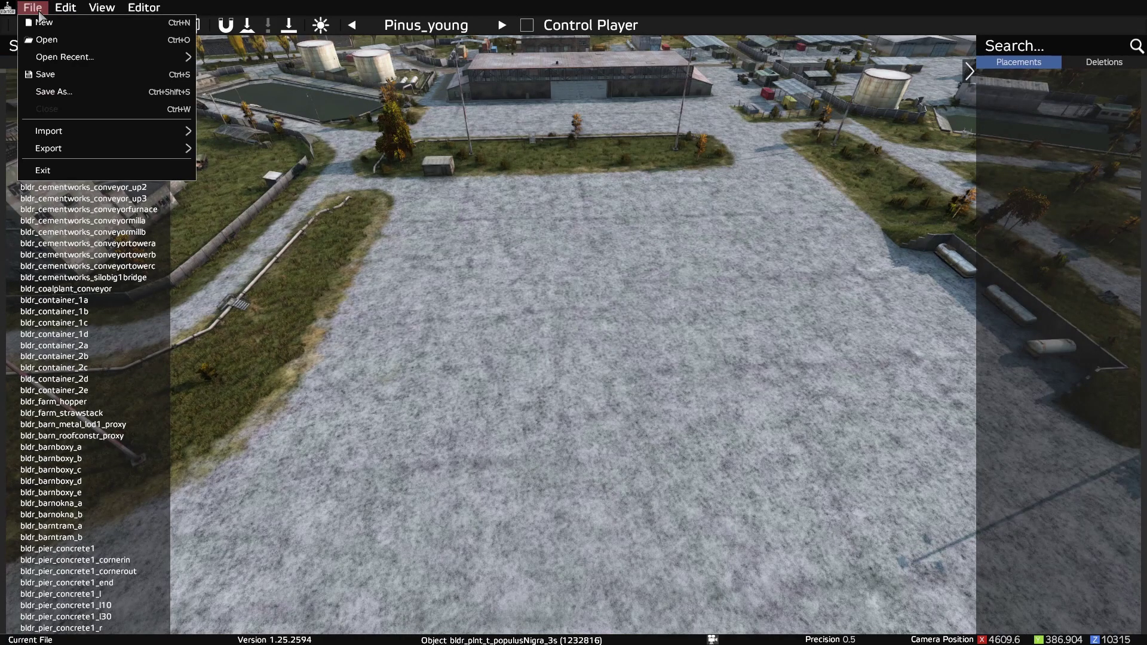
pyautogui.moveTo(67, 134)
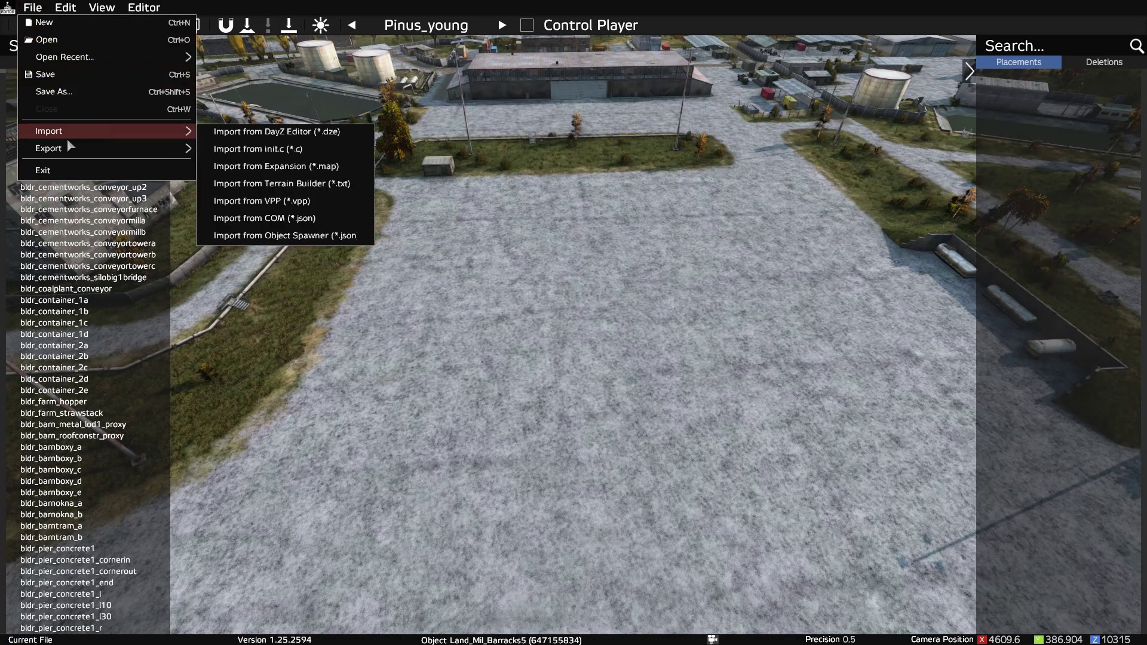
pyautogui.click(276, 236)
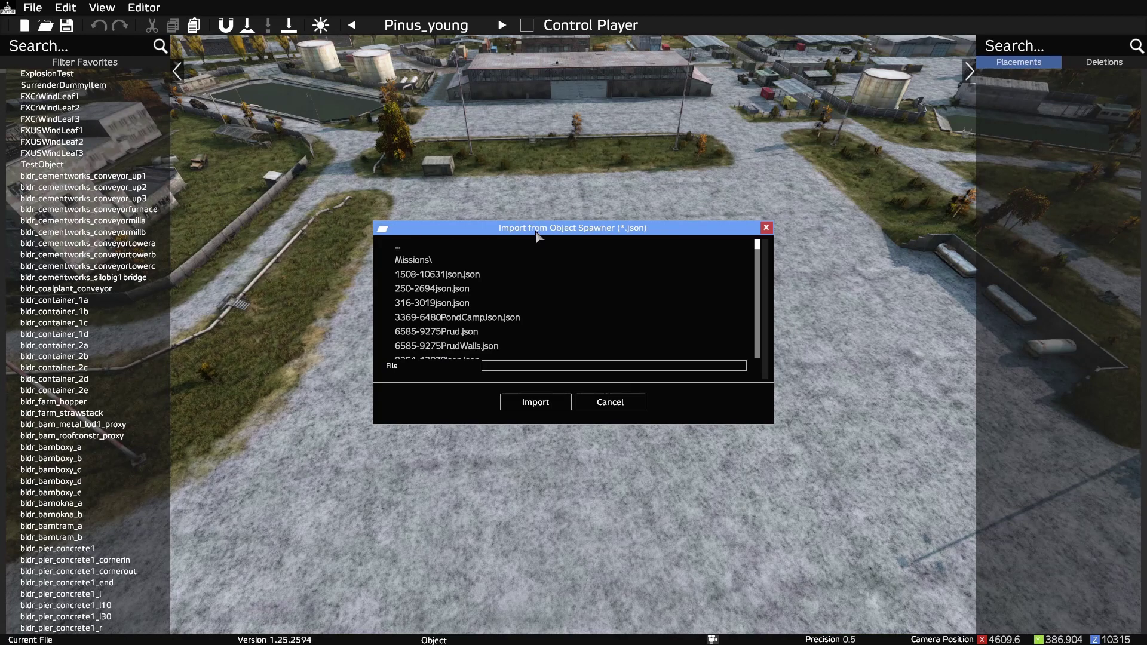
pyautogui.scroll(-15, 536, 278)
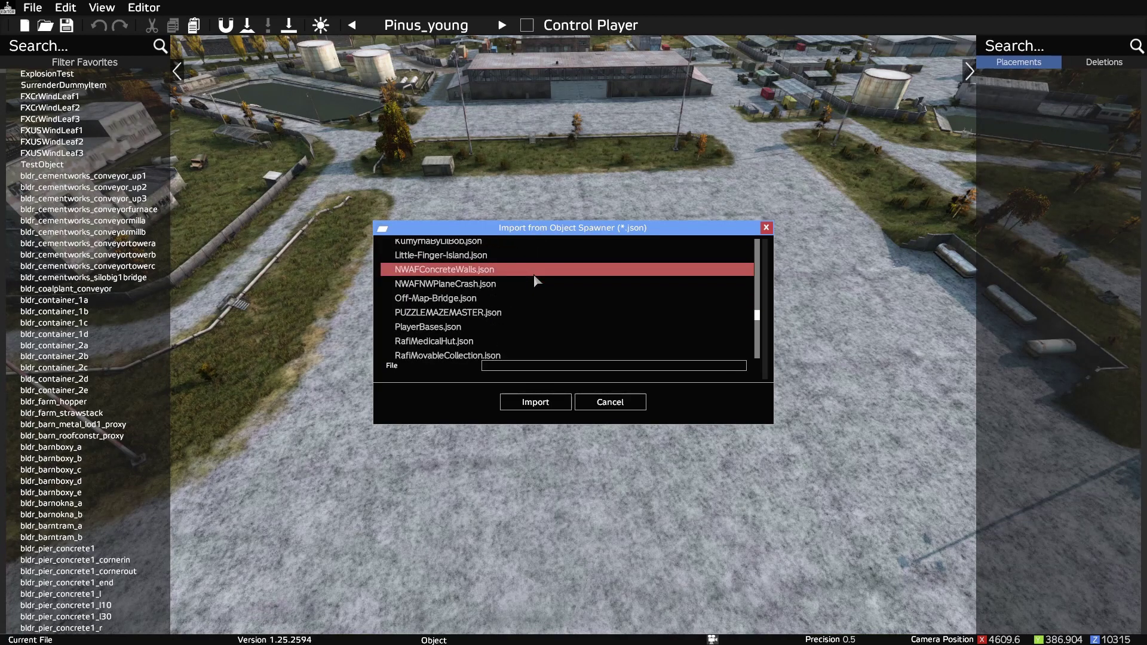
pyautogui.click(530, 342)
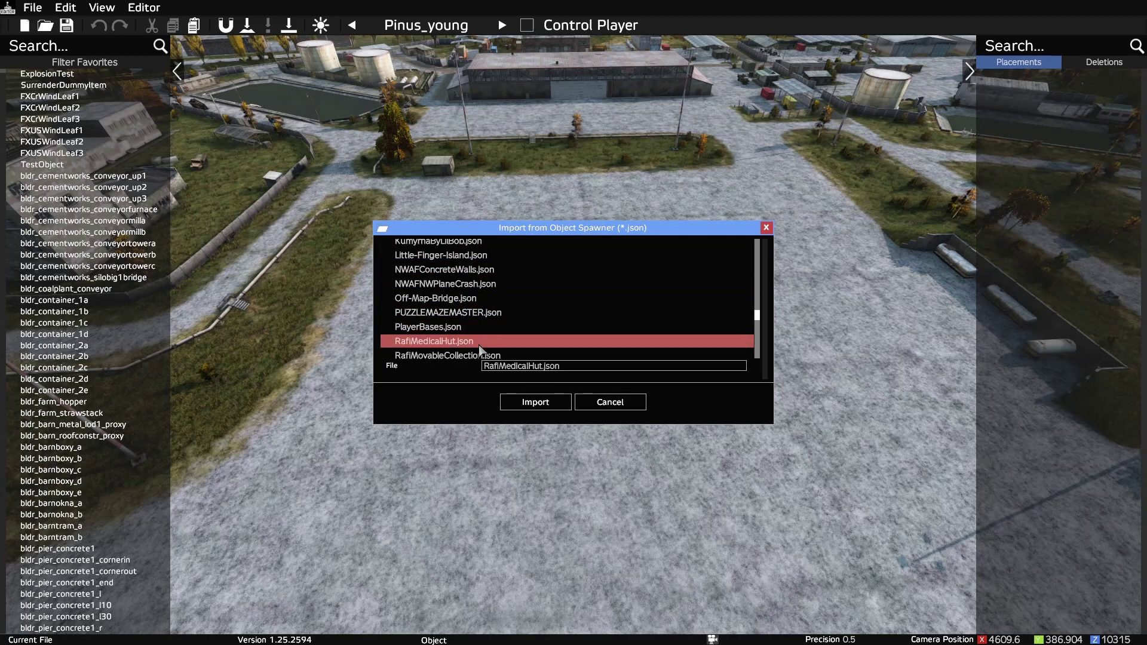
pyautogui.click(528, 409)
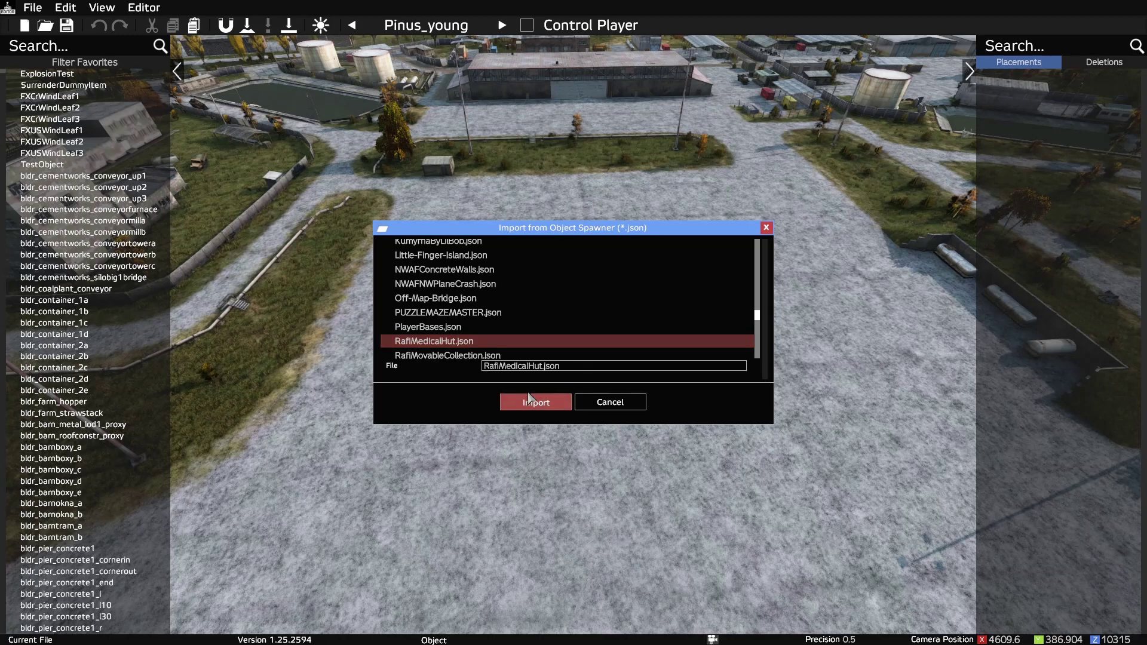
pyautogui.click(529, 400)
# Step: Select all objects of the imported medical hut on the airfield apron
pyautogui.moveTo(593, 293); pyautogui.dragTo(621, 264, button='right')
pyautogui.press('w')
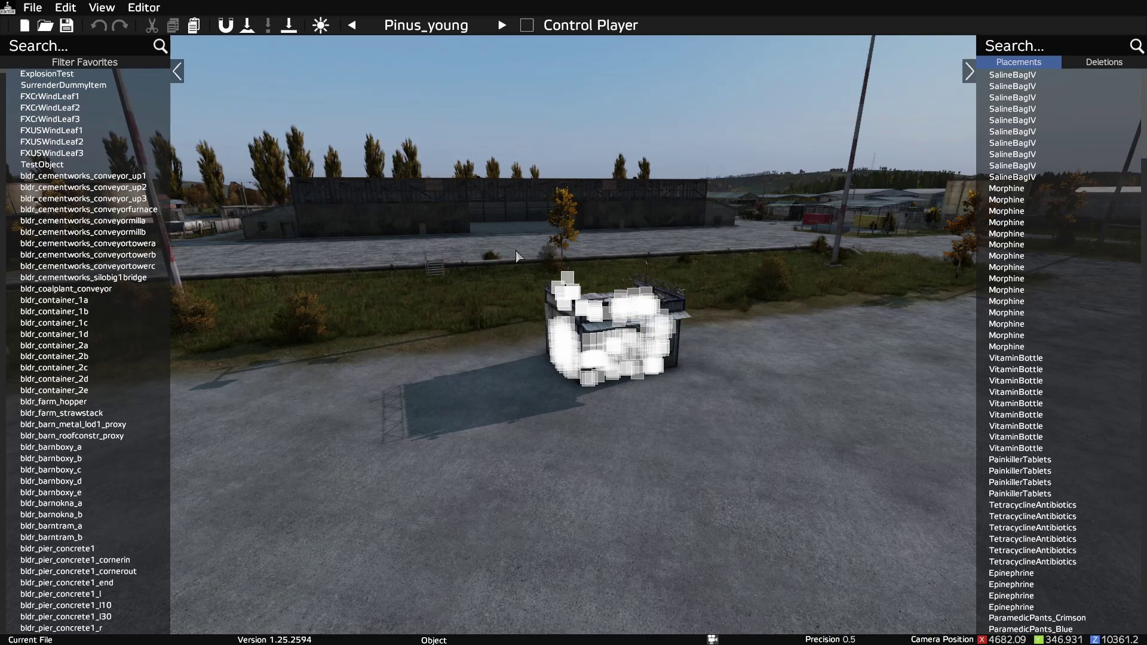
pyautogui.moveTo(518, 256); pyautogui.dragTo(726, 416)
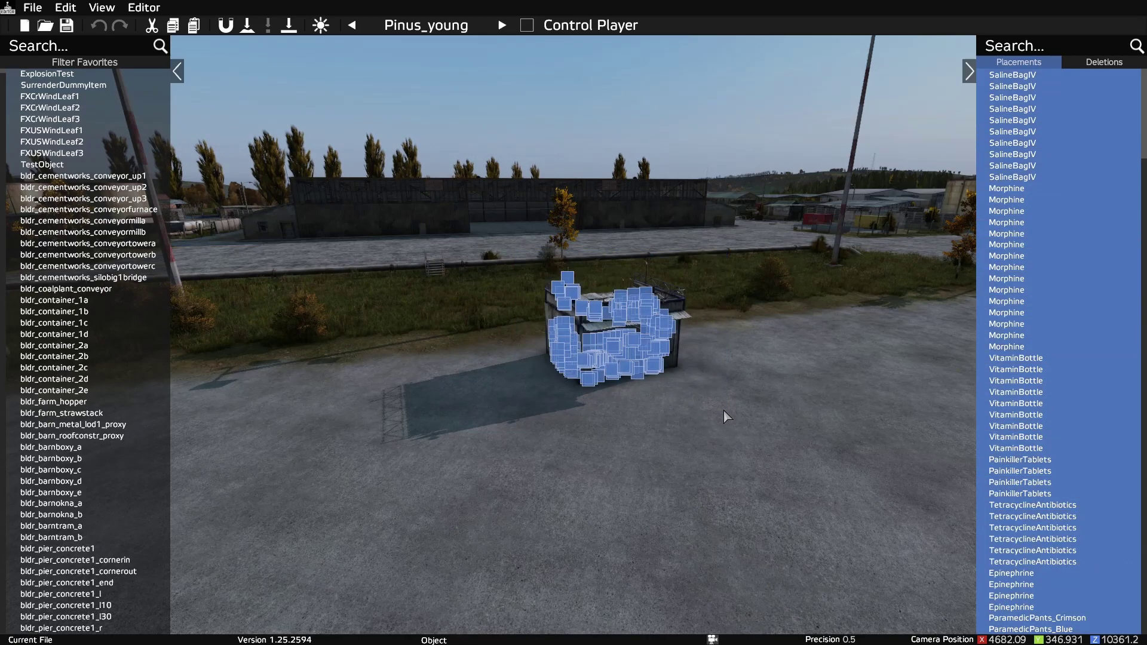
# Step: Relocate the whole selected medical hut to the roadside grass beside the Grishino gas station
pyautogui.moveTo(723, 411); pyautogui.dragTo(759, 421, button='right')
pyautogui.press('q')
pyautogui.press('w')
pyautogui.press('w')
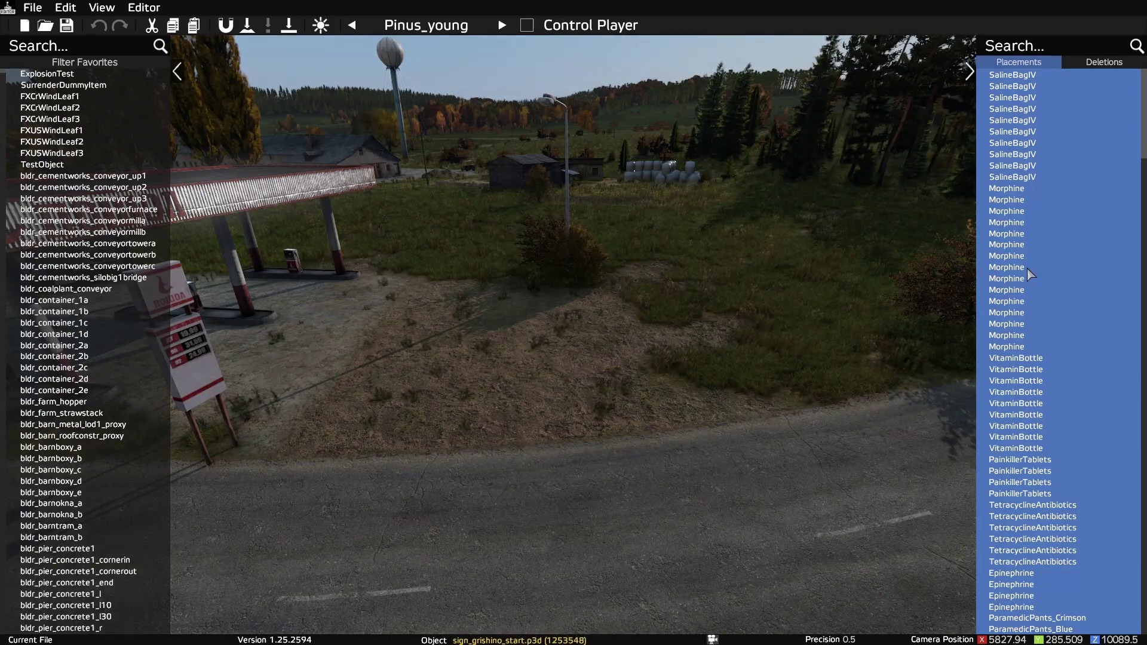
pyautogui.moveTo(1008, 291); pyautogui.dragTo(573, 357)
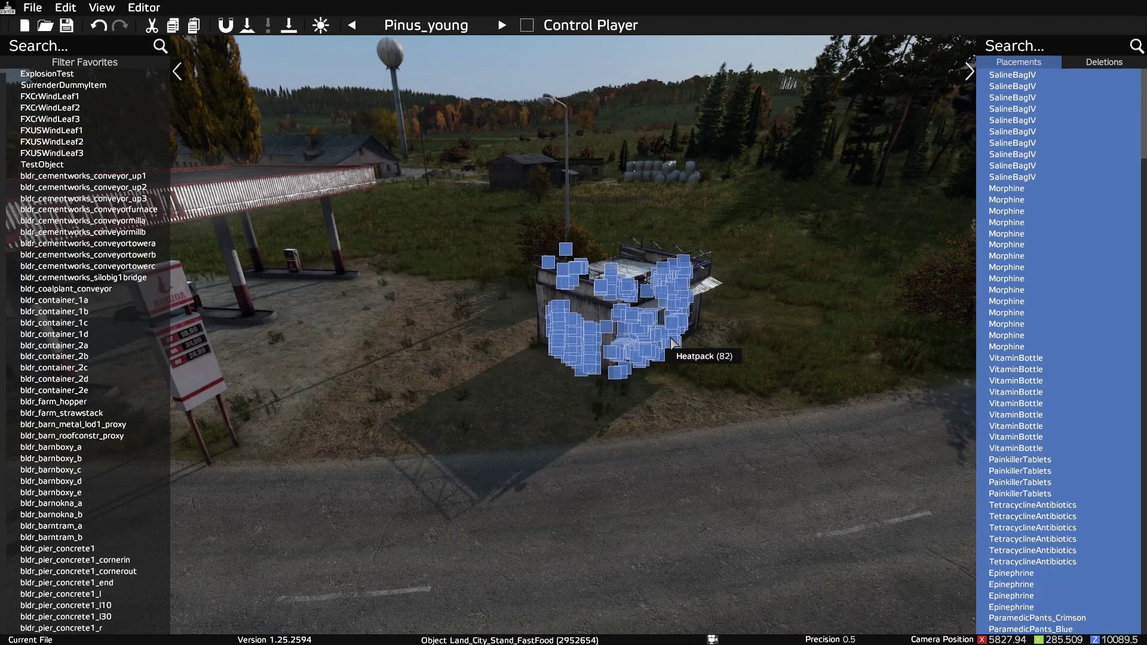
# Step: Rotate the selected medical hut so its front faces the road, and deselect all its objects
pyautogui.click(631, 290)
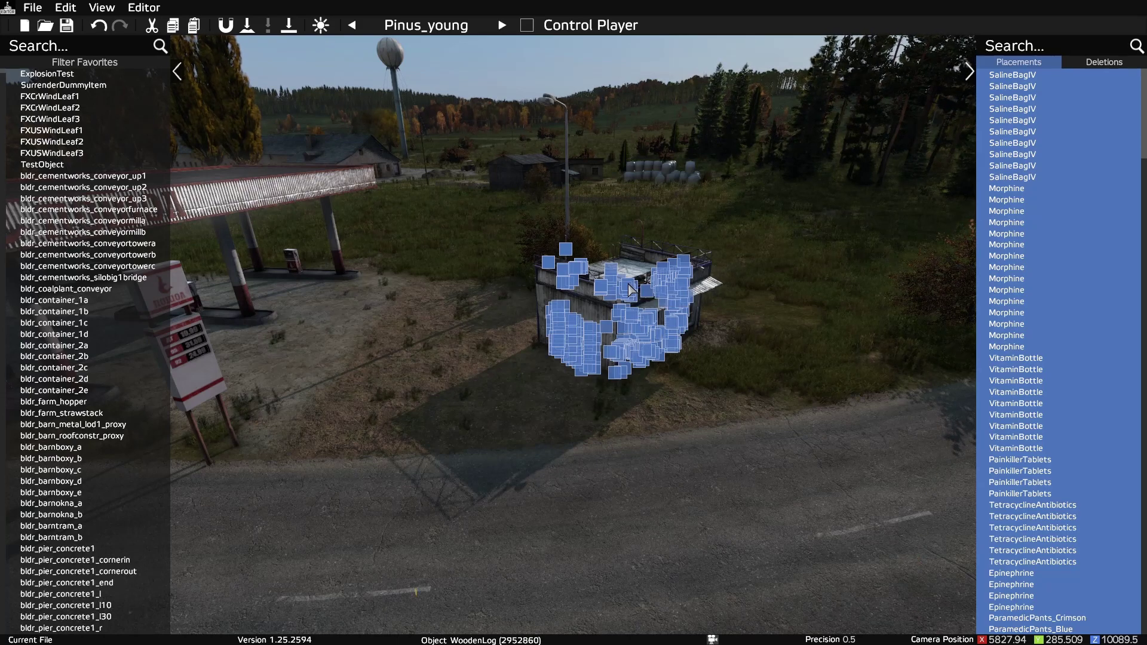
pyautogui.keyDown('shift'); pyautogui.moveTo(629, 284); pyautogui.dragTo(682, 372); pyautogui.keyUp('shift')
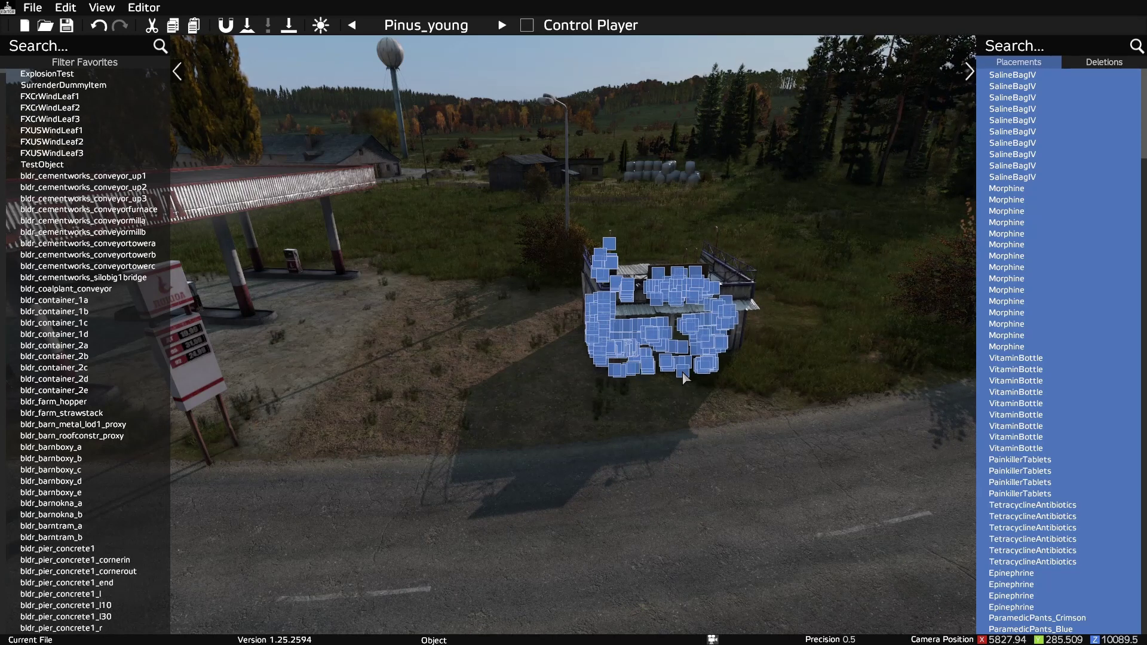
pyautogui.click(678, 409)
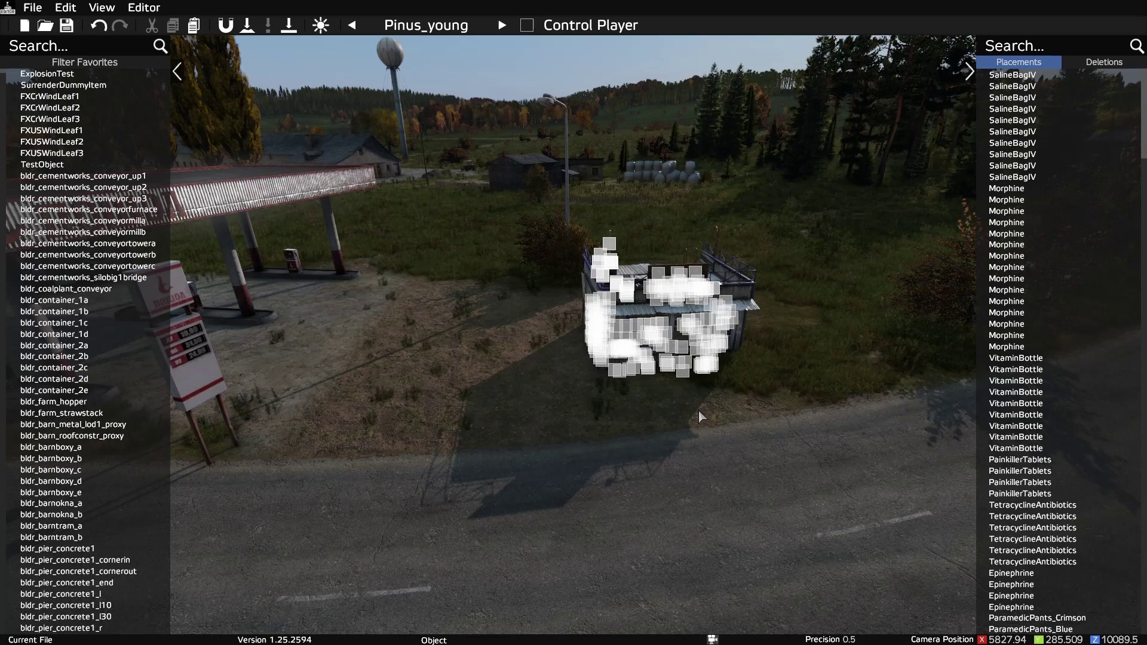
# Step: Inspect the medical hut's front and surroundings with the editor interface hidden, and bring the interface back
pyautogui.press('BackSpace')
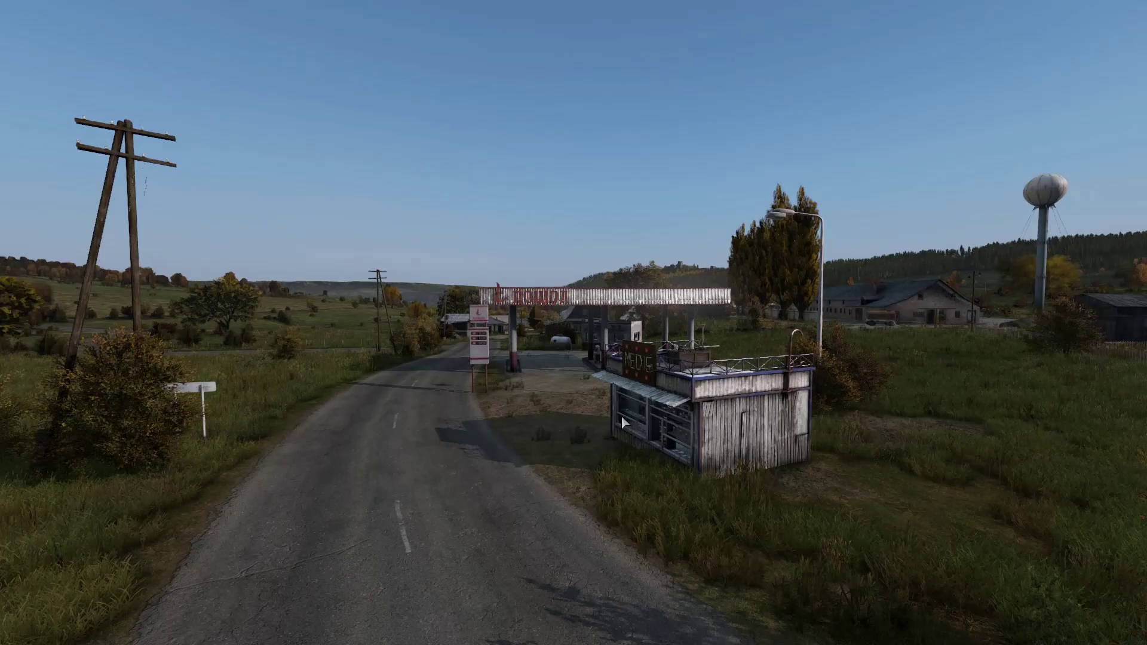
pyautogui.press('a')
pyautogui.moveTo(621, 416); pyautogui.dragTo(694, 420, button='right')
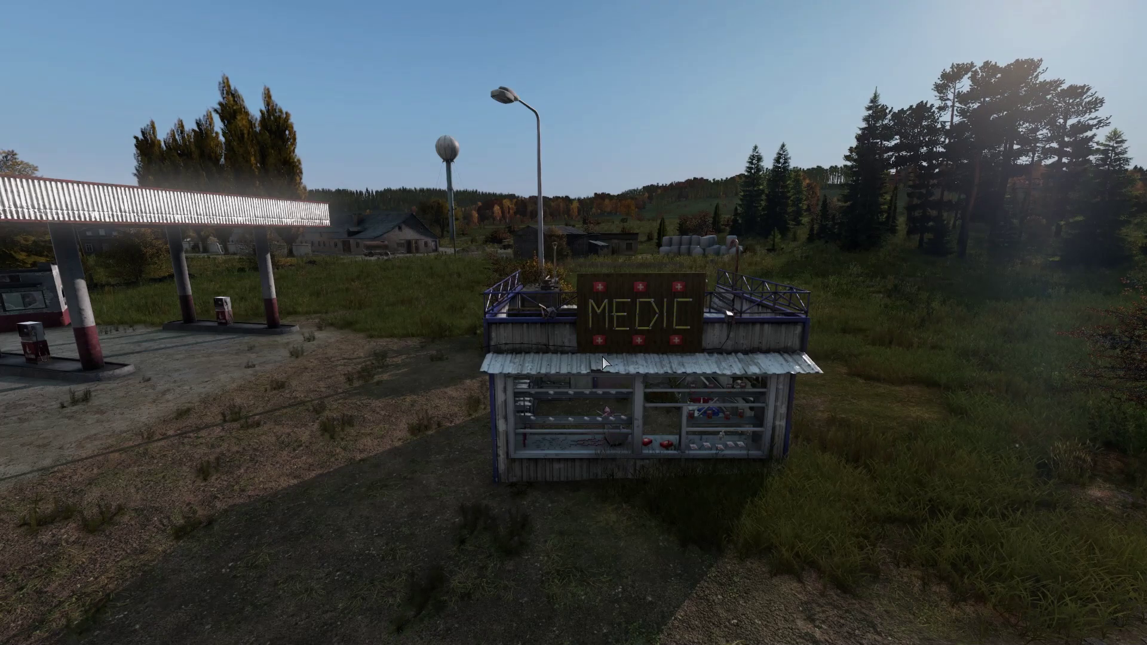
pyautogui.press('y')
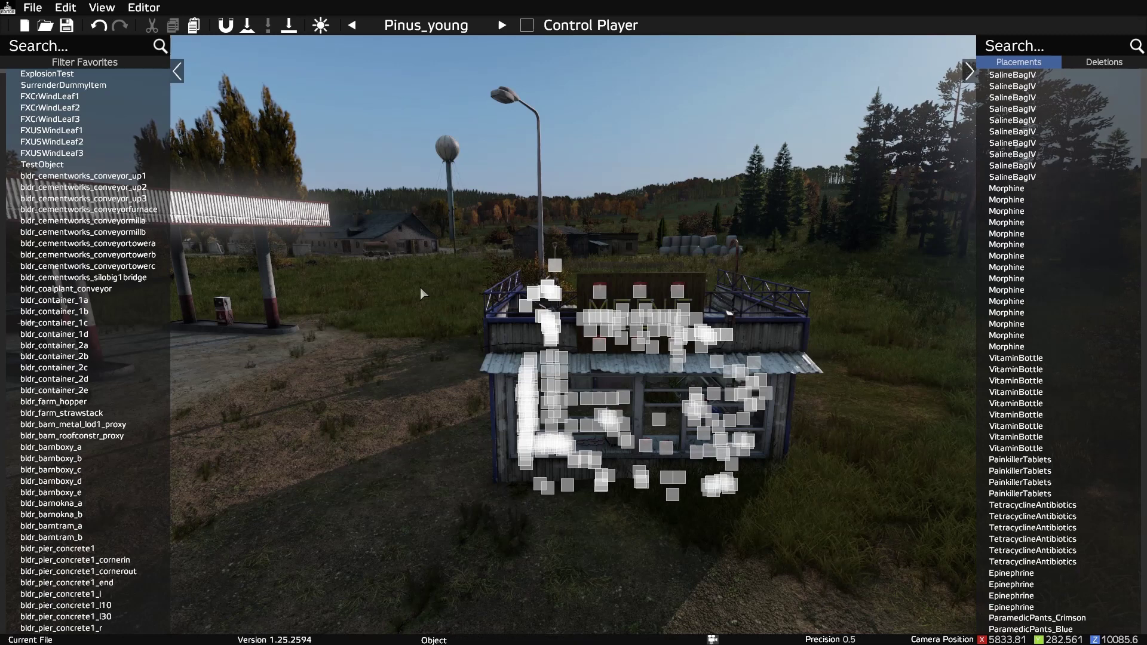
# Step: Export the scene as an Object Spawner JSON file named rafismedicalhutGrishino
pyautogui.click(33, 7)
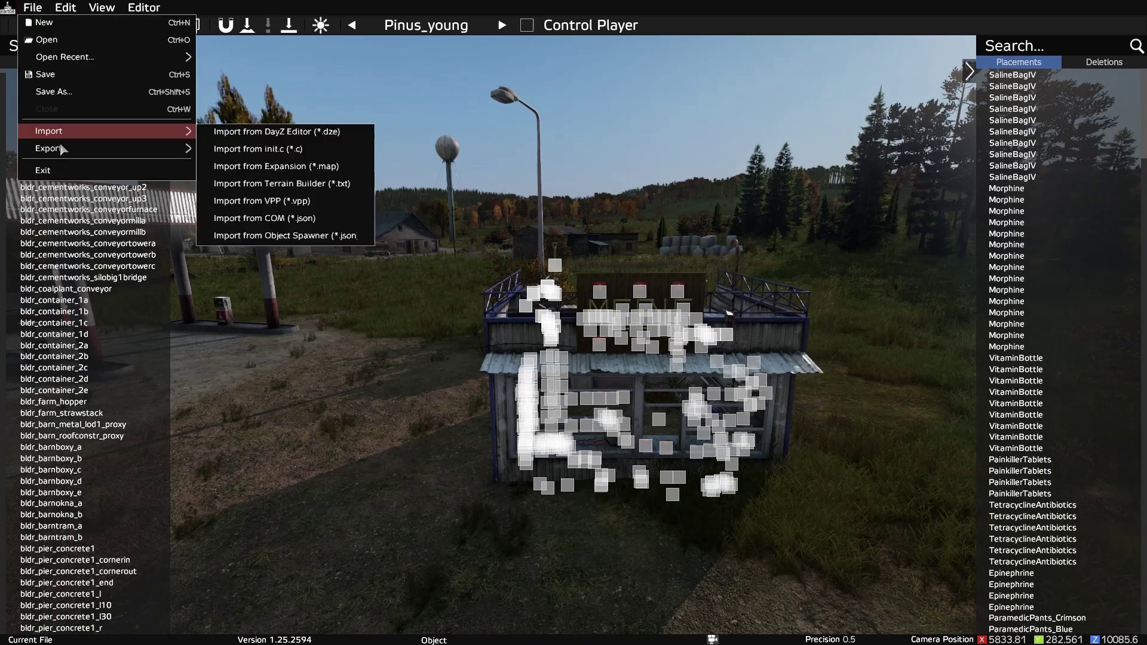
pyautogui.moveTo(77, 154)
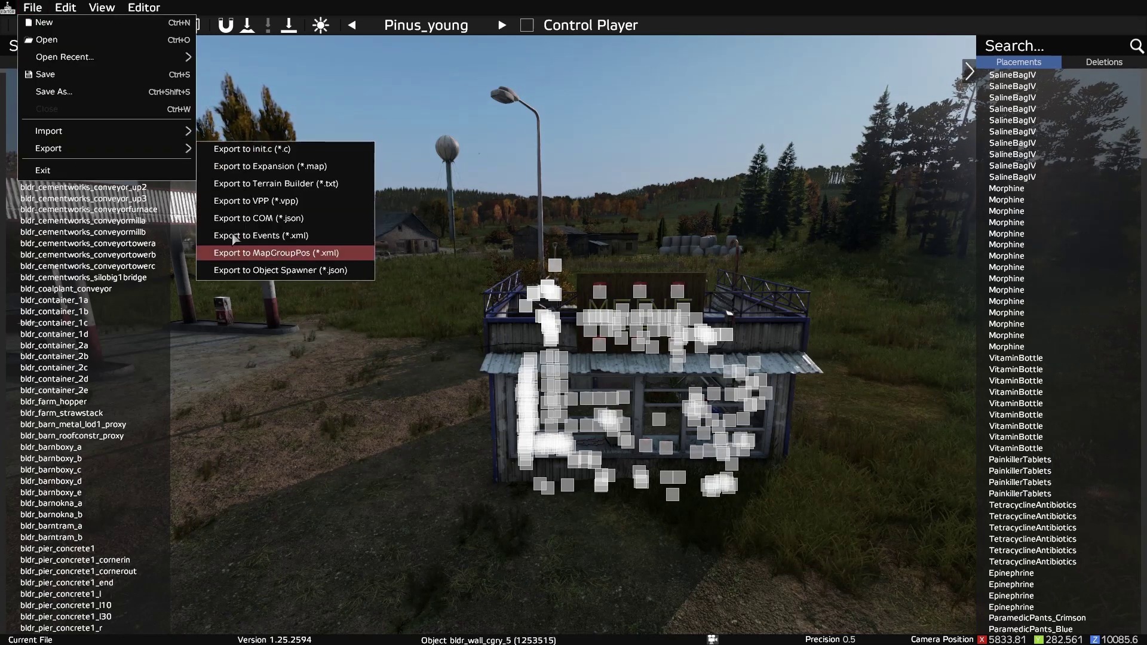
pyautogui.click(281, 272)
pyautogui.scroll(-1, 507, 380)
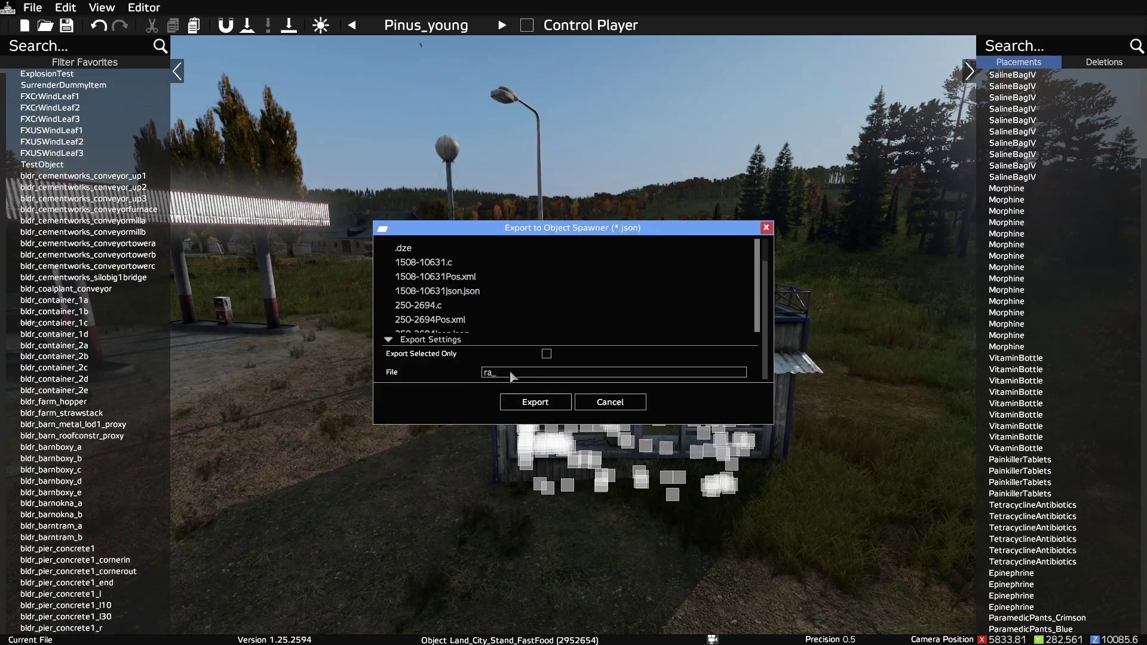
pyautogui.write('rafismedicalhutGrishino')
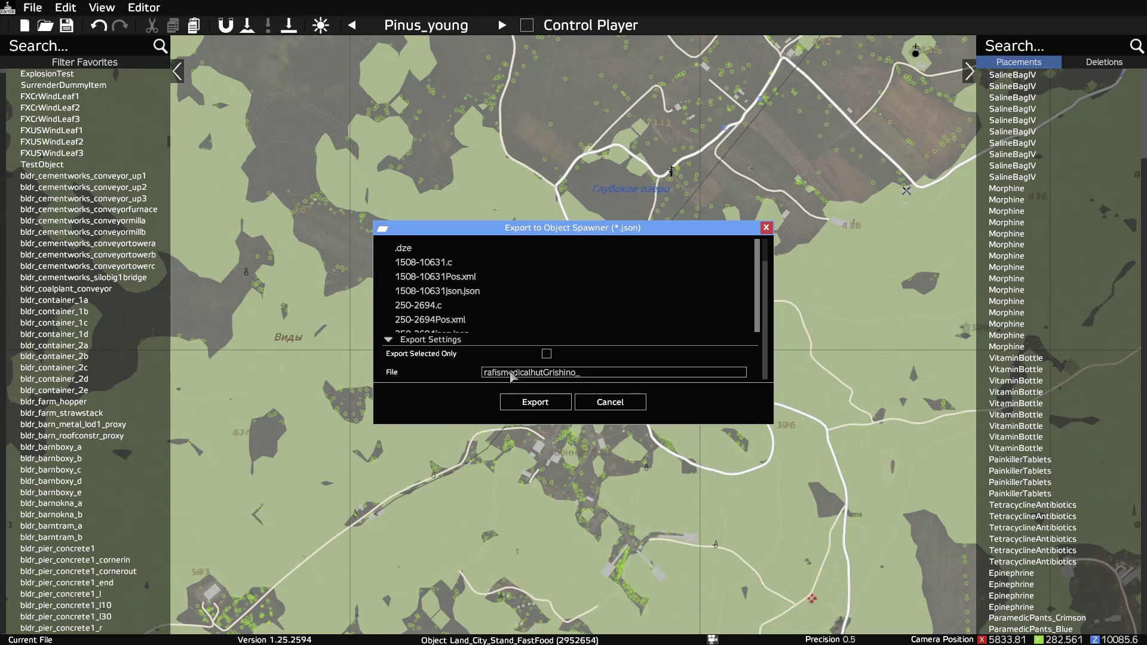
pyautogui.click(507, 403)
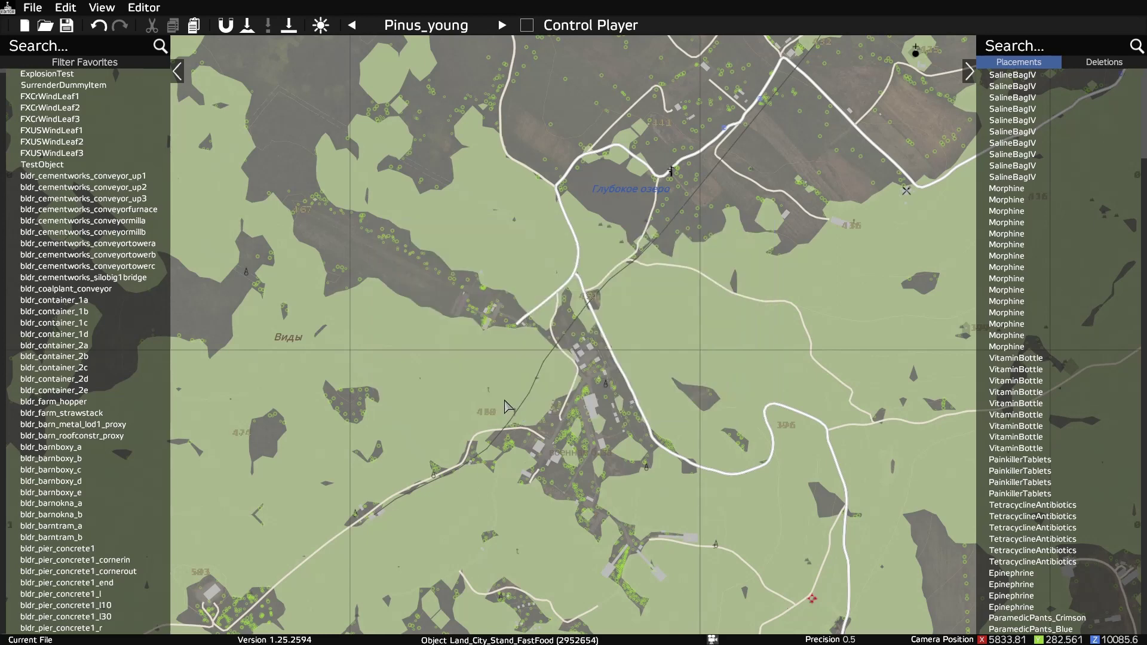
# Step: Switch to File Explorer and open the Editor folder inside Documents\DayZ
pyautogui.press('super')
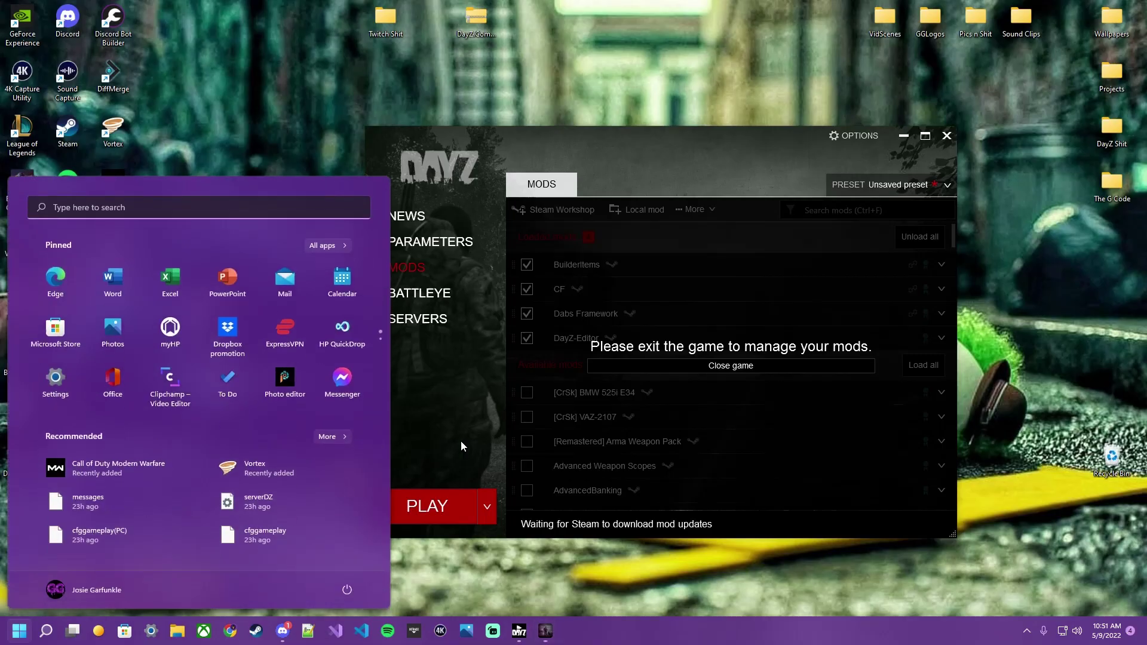
pyautogui.click(179, 631)
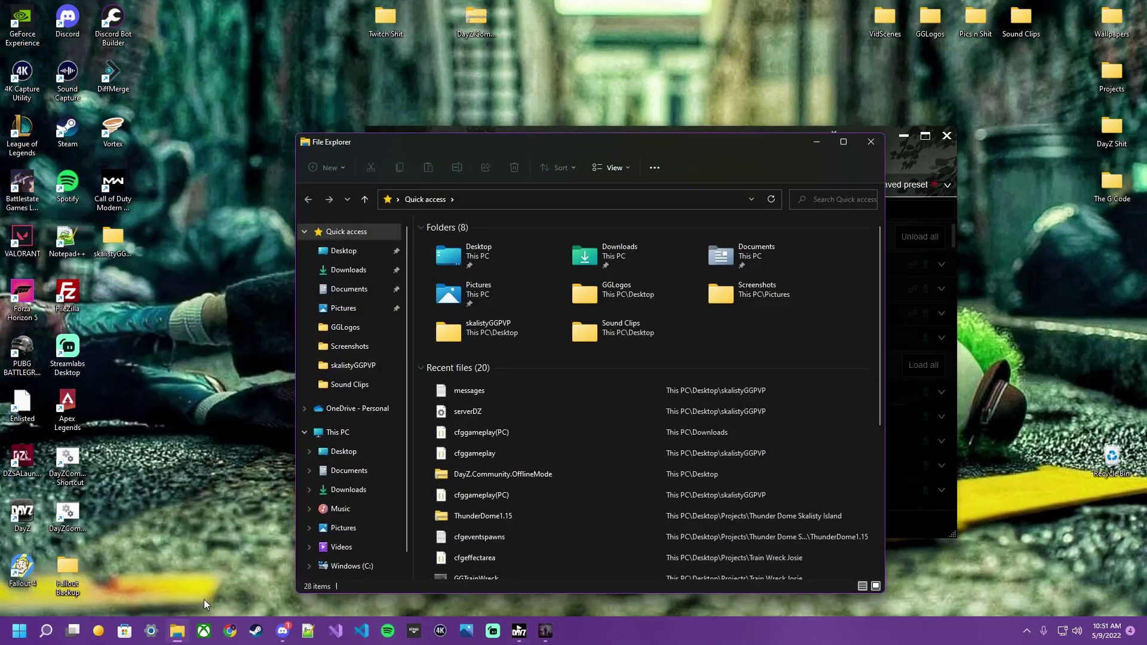
pyautogui.click(353, 290)
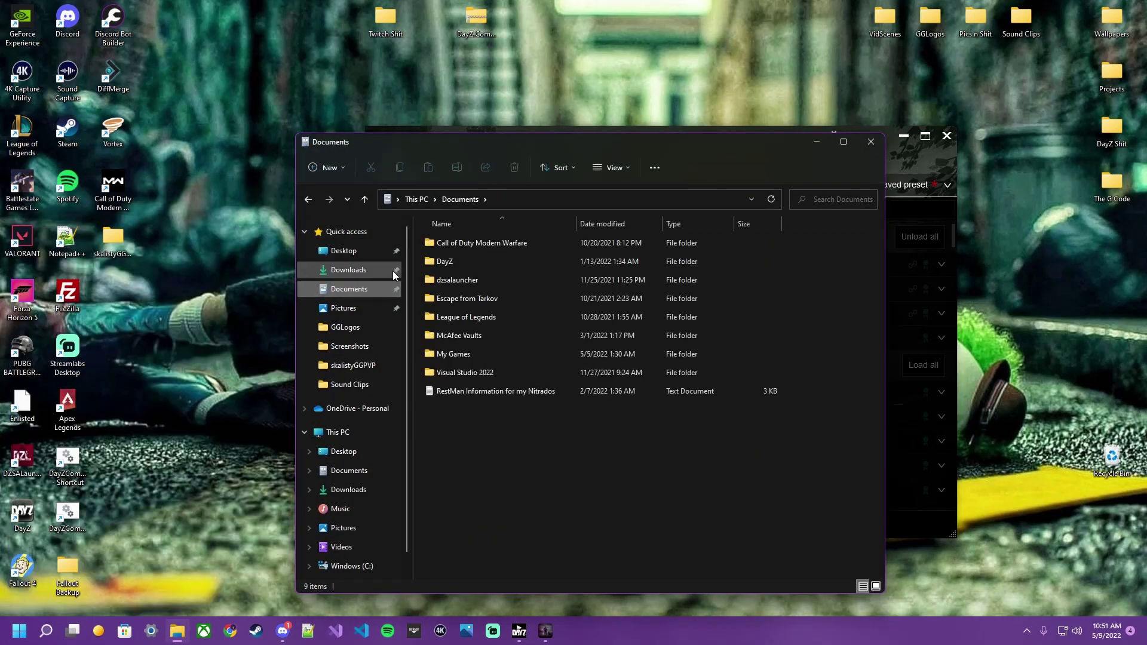
pyautogui.doubleClick(430, 263)
pyautogui.doubleClick(449, 244)
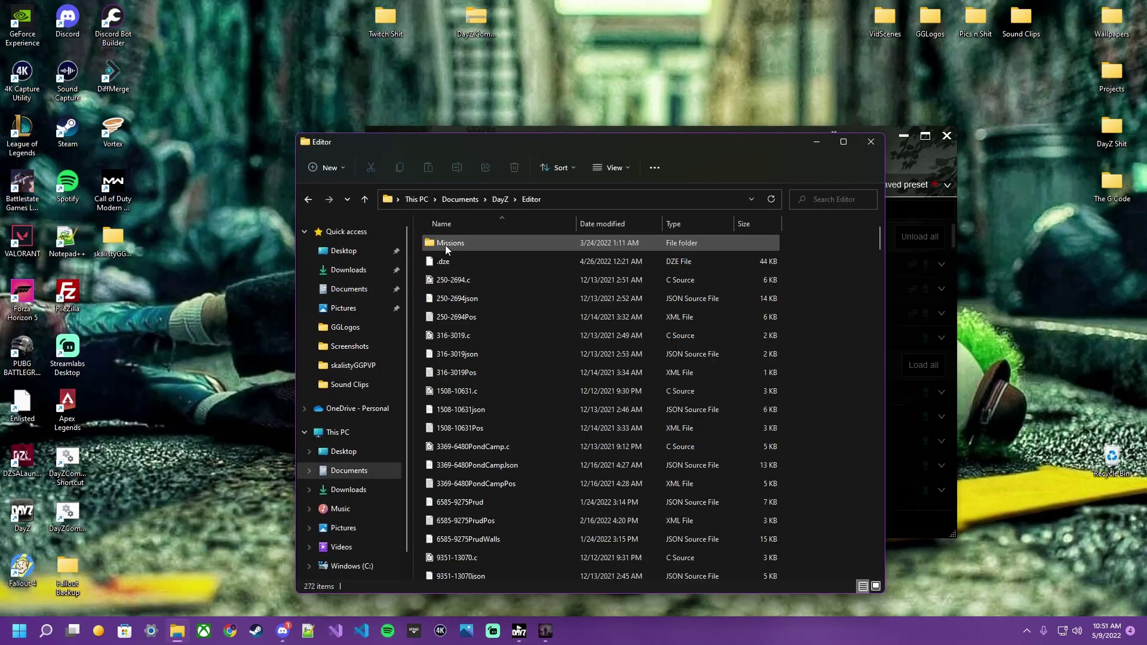
# Step: Locate the exported rafismedicalhutGrishino JSON file in the Editor folder and select it
pyautogui.scroll(-5, 531, 367)
pyautogui.scroll(-12, 532, 369)
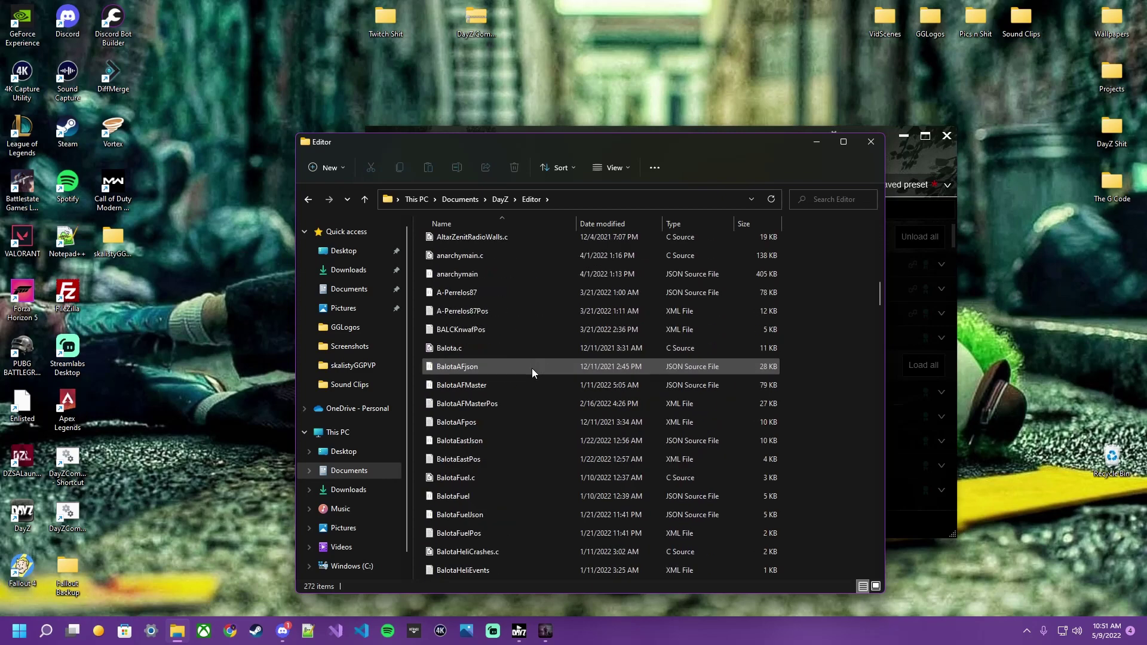
pyautogui.scroll(-20, 532, 368)
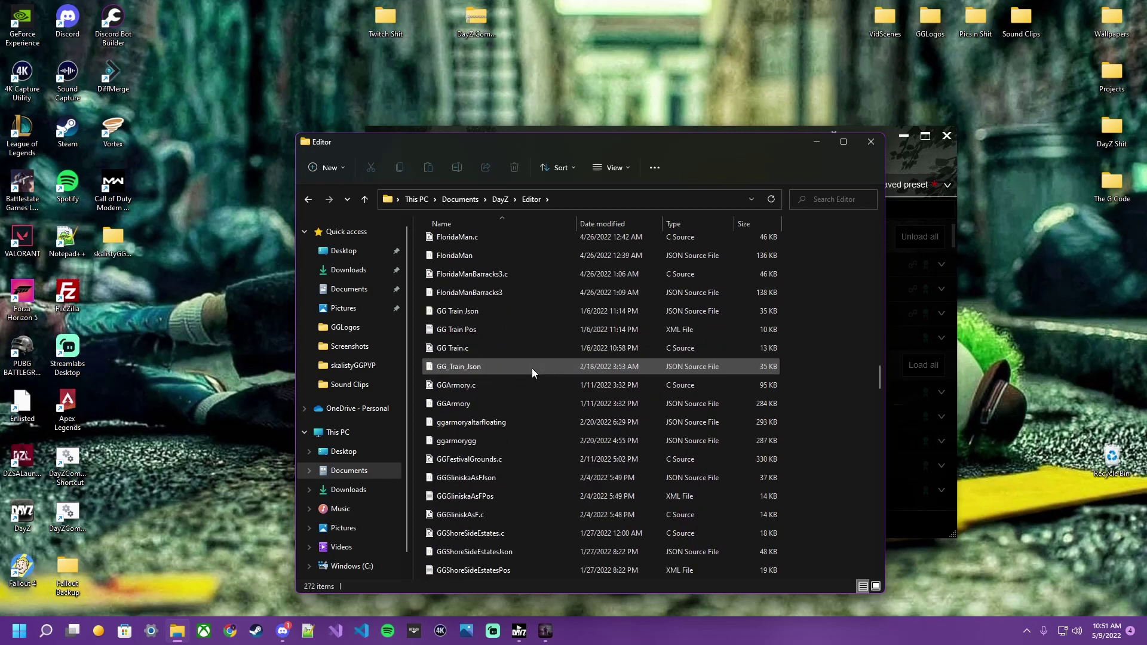
pyautogui.scroll(-15, 532, 372)
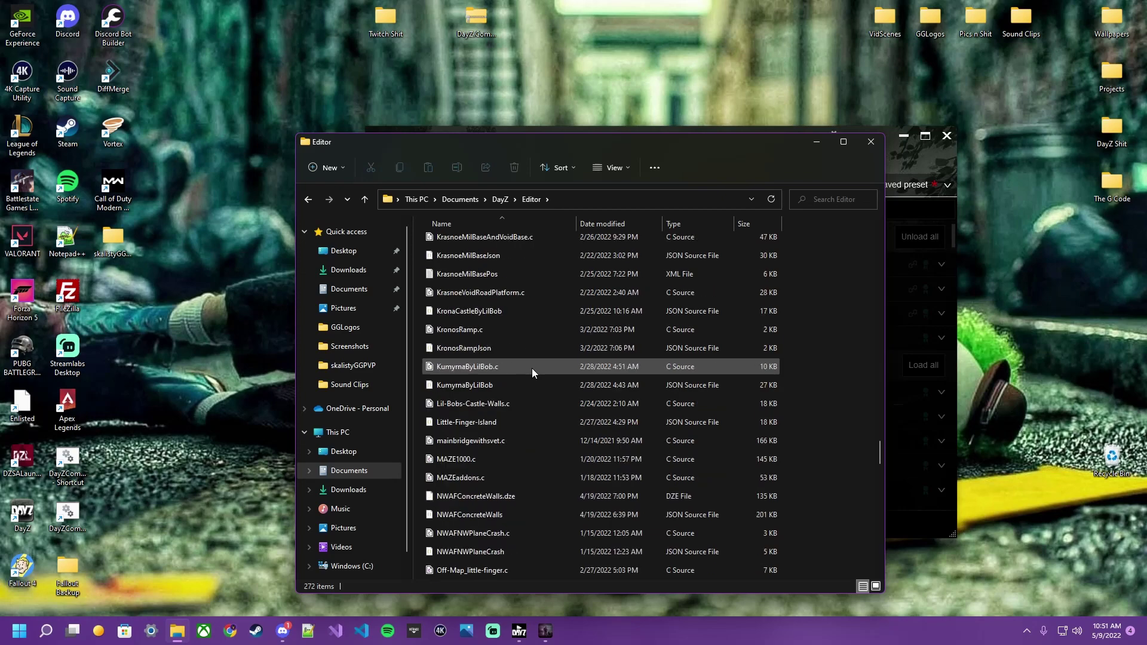
pyautogui.scroll(-5, 532, 368)
pyautogui.scroll(3, 532, 368)
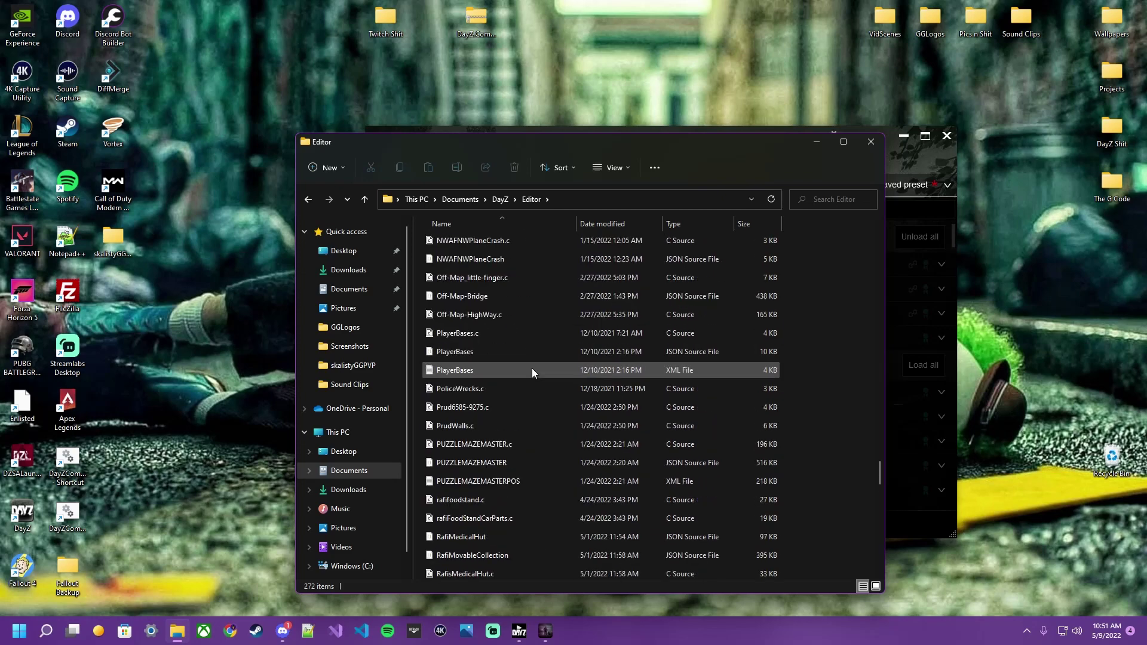
pyautogui.scroll(-4, 531, 368)
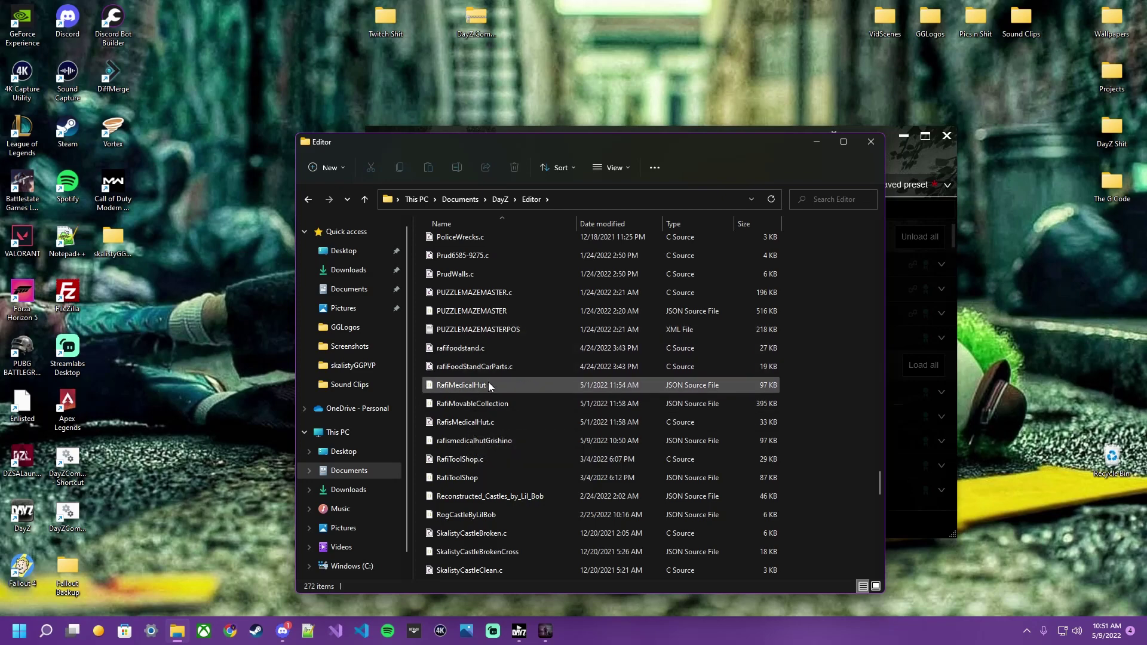
pyautogui.click(475, 443)
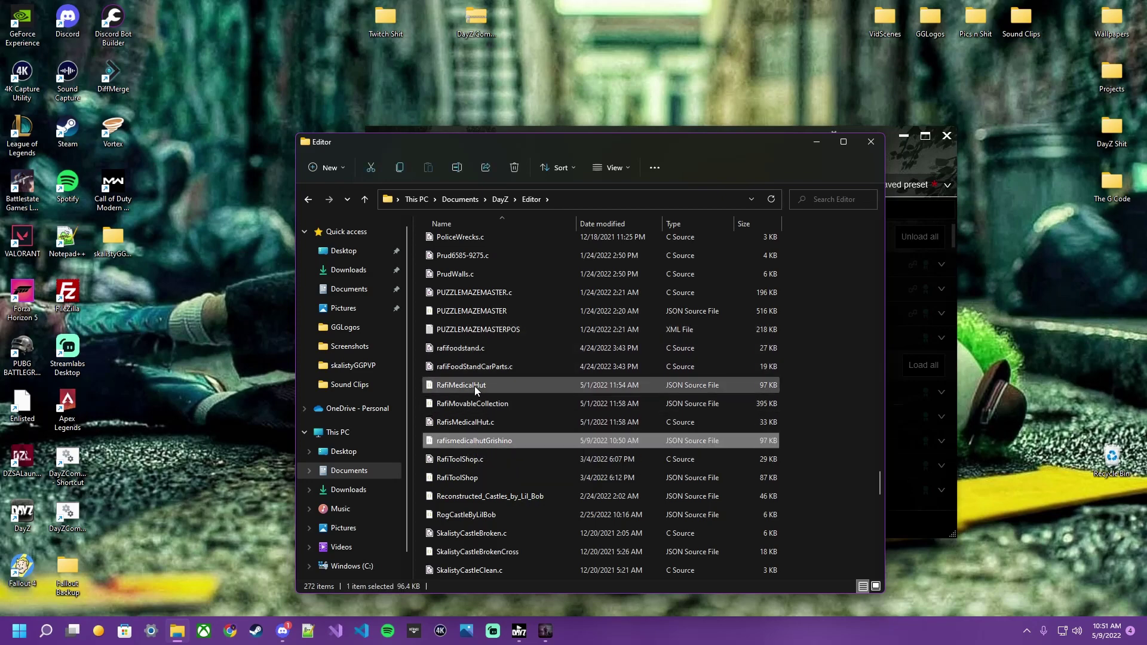